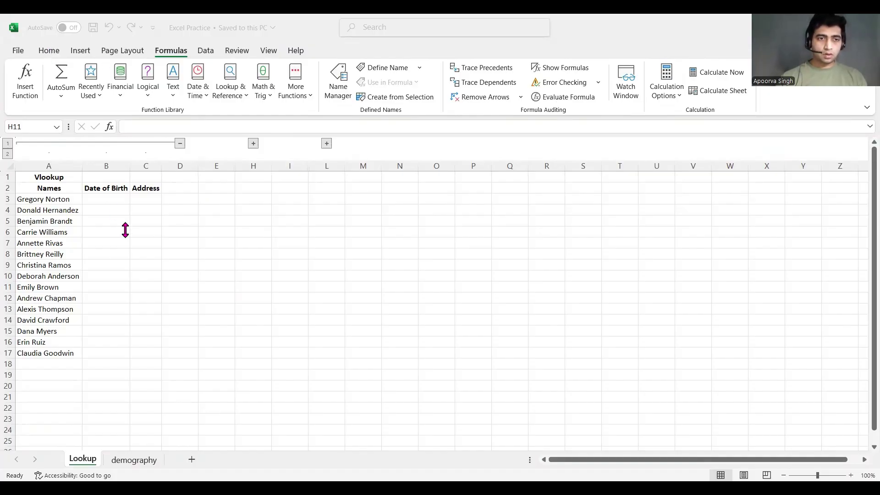
Step: Examine the demography sheet's row extent and its name, date of birth, phone number and address columns
click(142, 460)
click(142, 459)
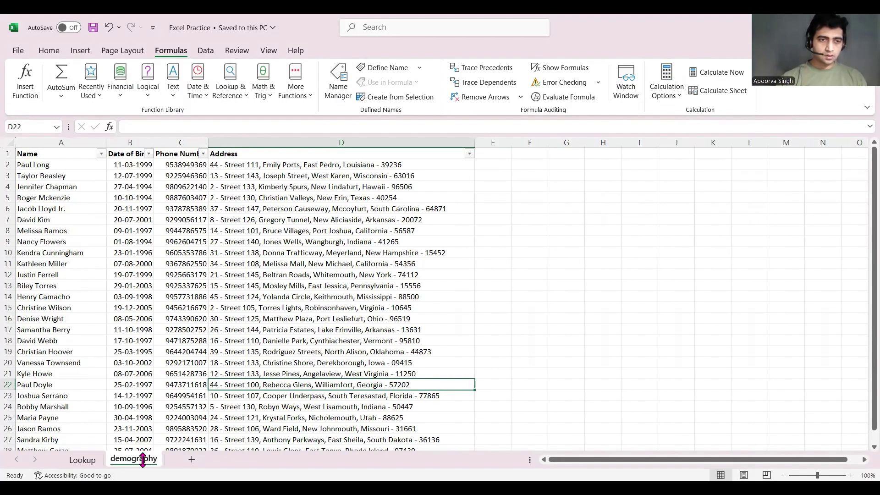
click(172, 274)
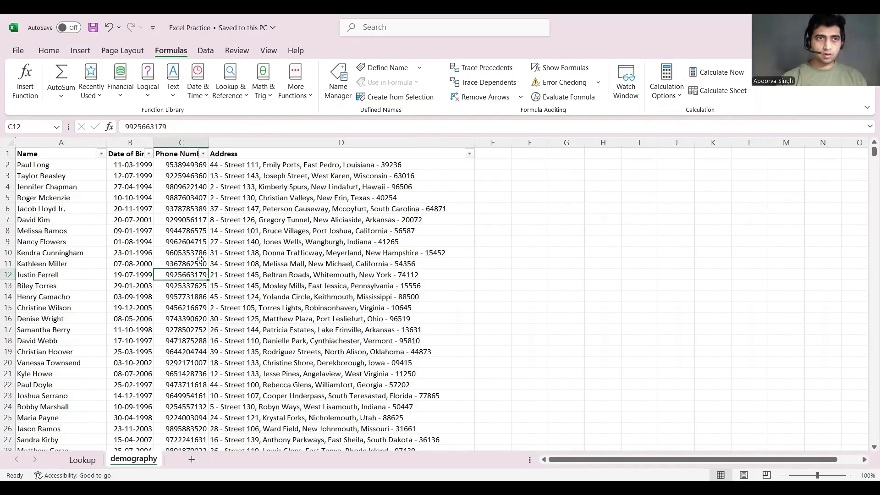
key(ctrl+Down)
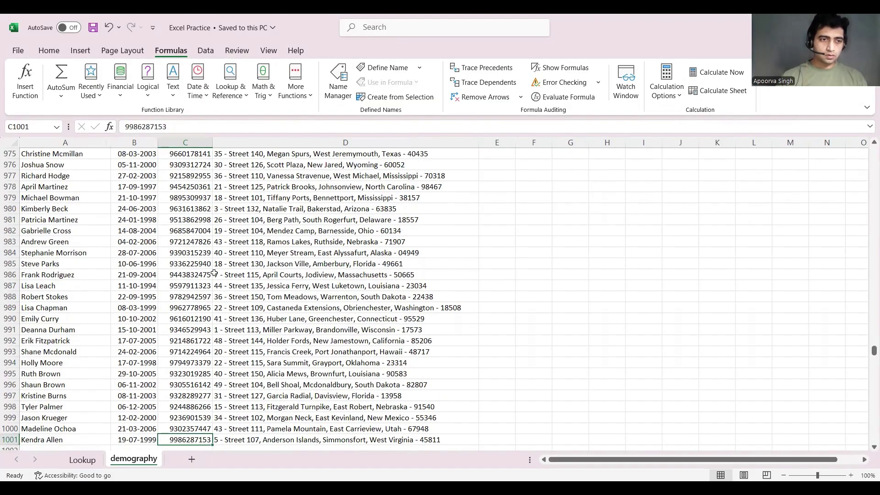
key(ctrl+Up)
key(Down)
key(Left)
key(Left)
key(Right)
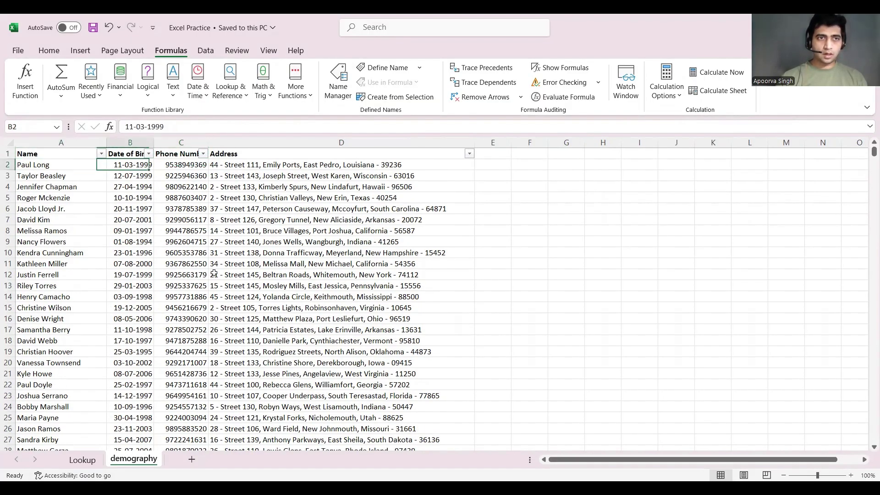
key(Right)
key(Right)
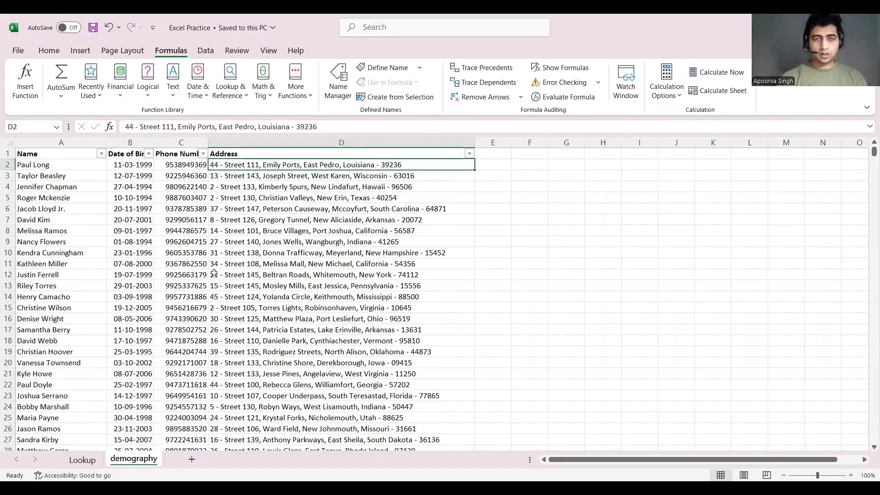
key(Left)
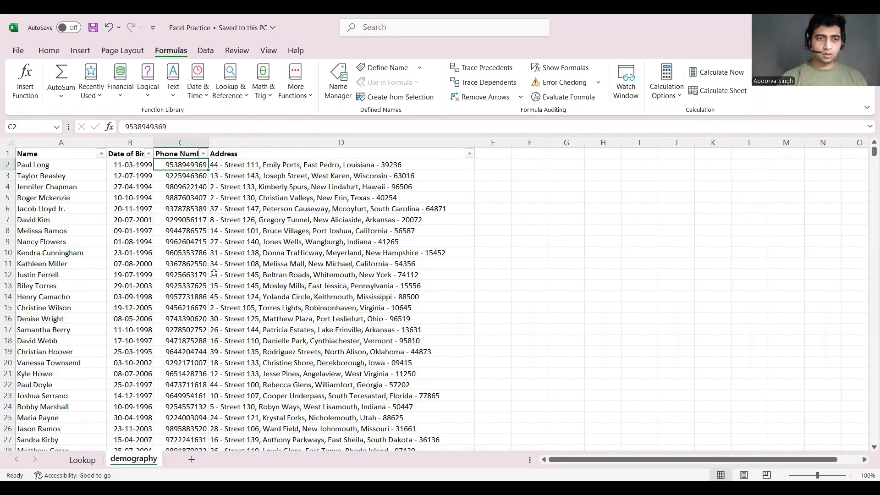
Step: Search for the vlookup function from the Lookup sheet using Insert Function
key(ctrl+Page_Up)
click(702, 144)
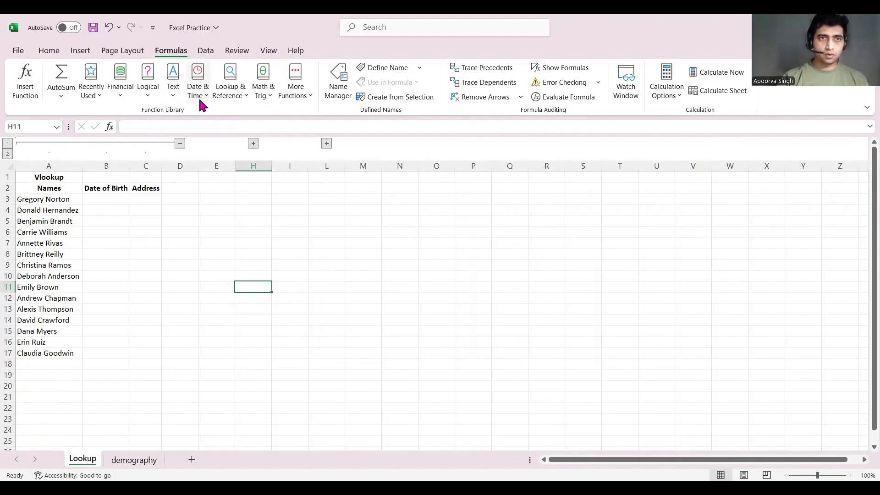
click(41, 96)
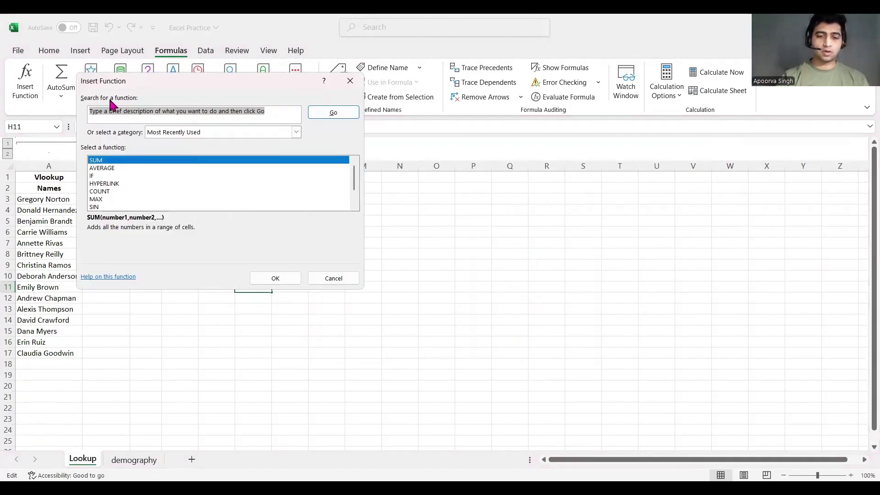
text(vlookup)
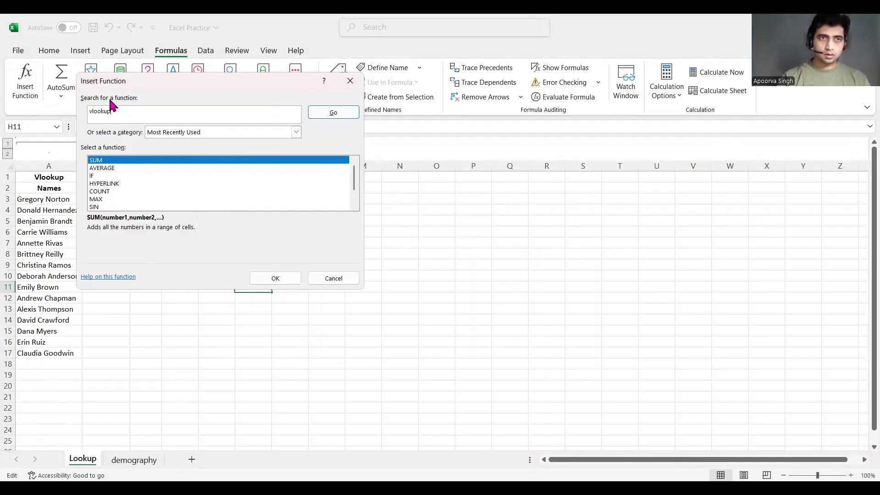
click(324, 110)
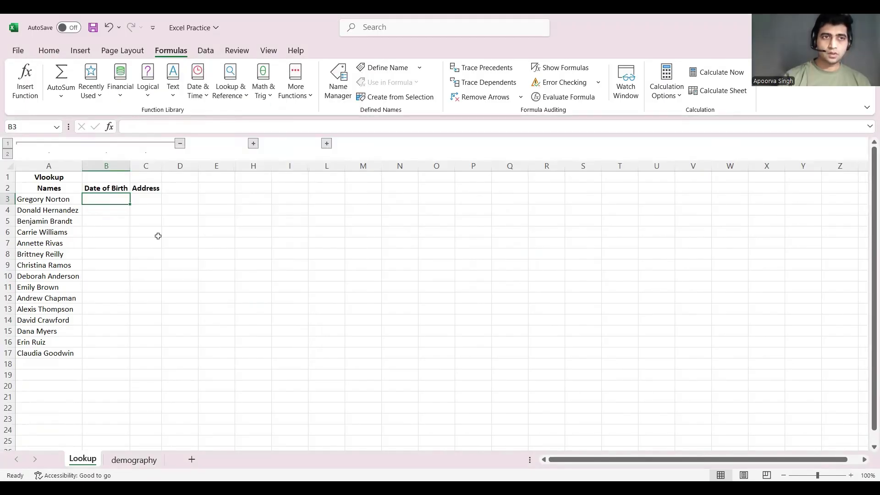
Step: Enter =VLOOKUP(A3,demography!A:D,2,0) in cell B3 of the Lookup sheet to retrieve the first person's date of birth
text(=)
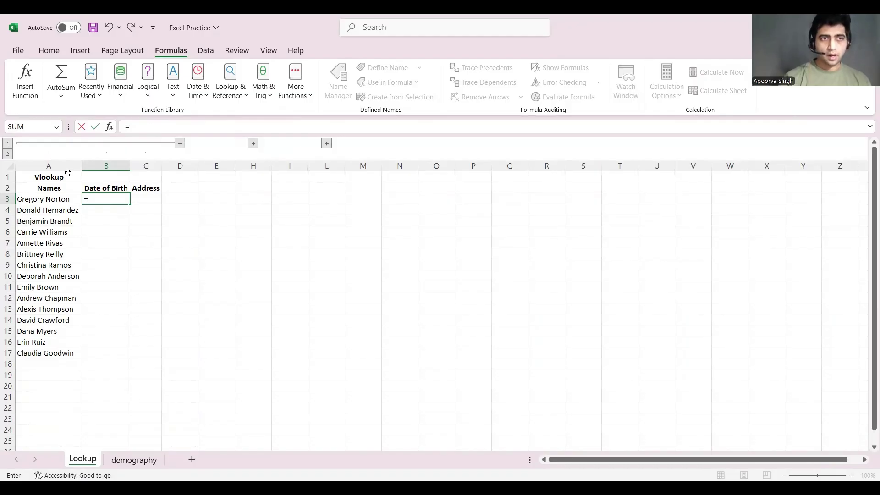
text(VLOOKUP()
click(71, 198)
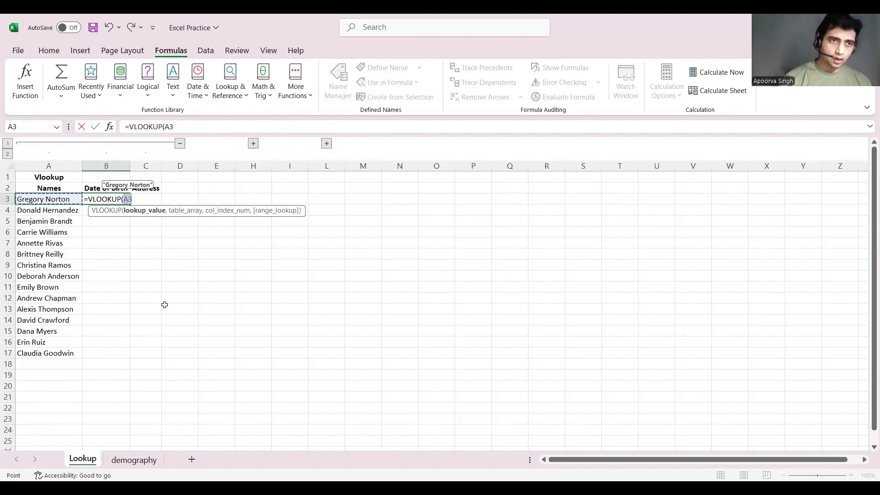
text(,)
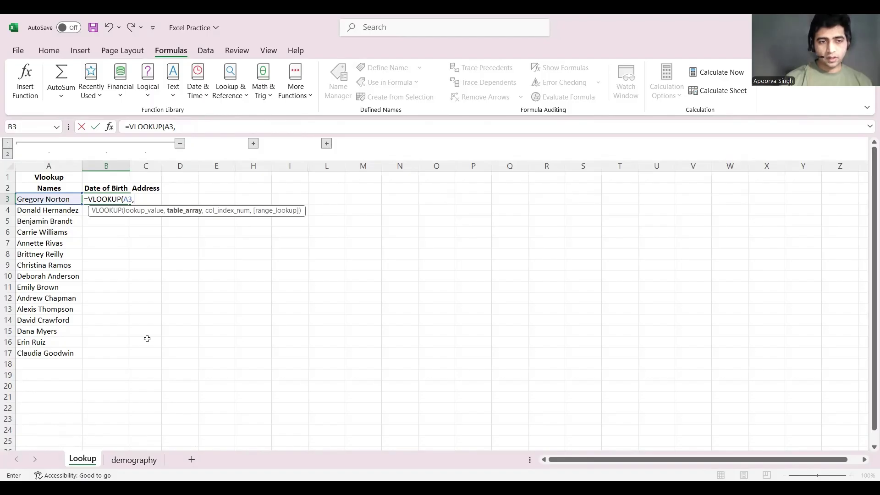
click(133, 460)
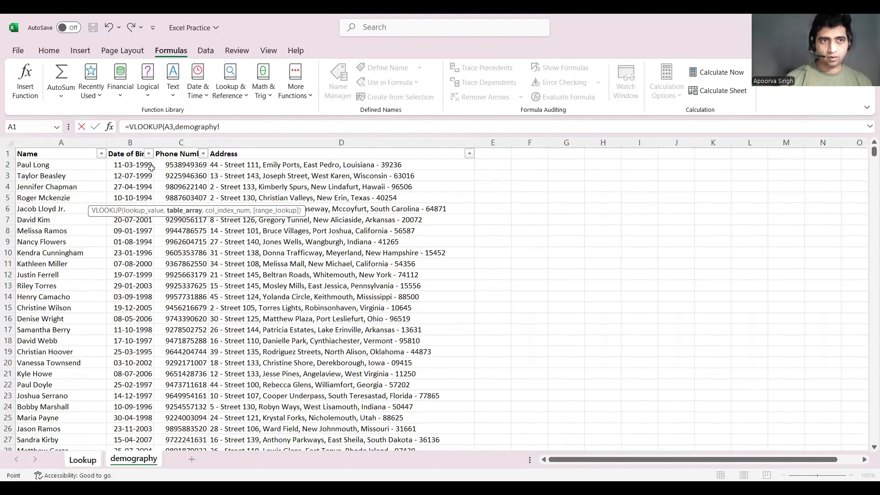
drag(254, 142, 61, 142)
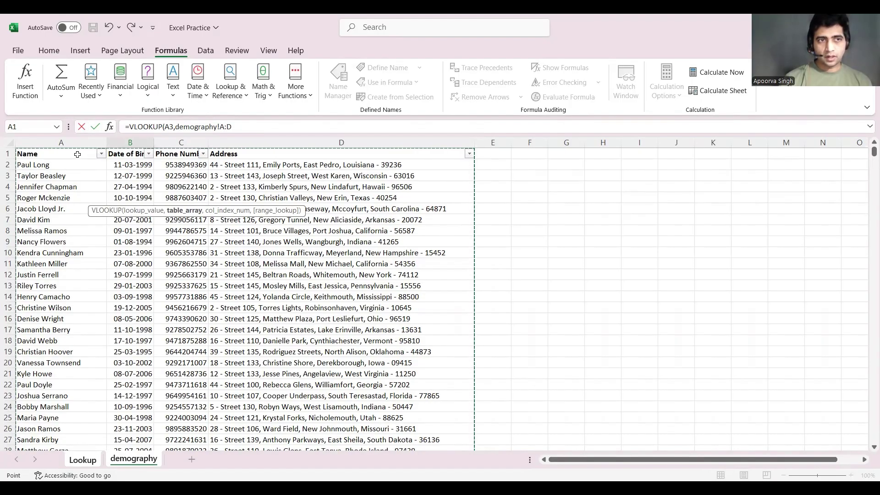
text(,2,0))
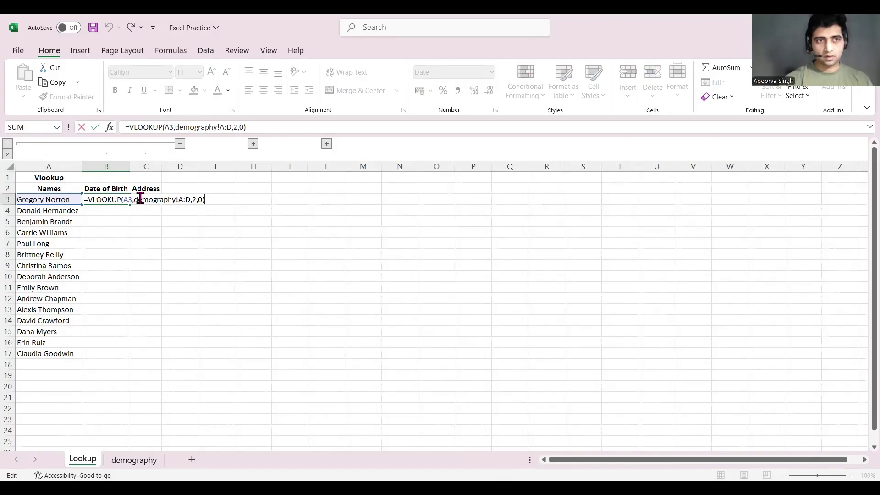
click(234, 127)
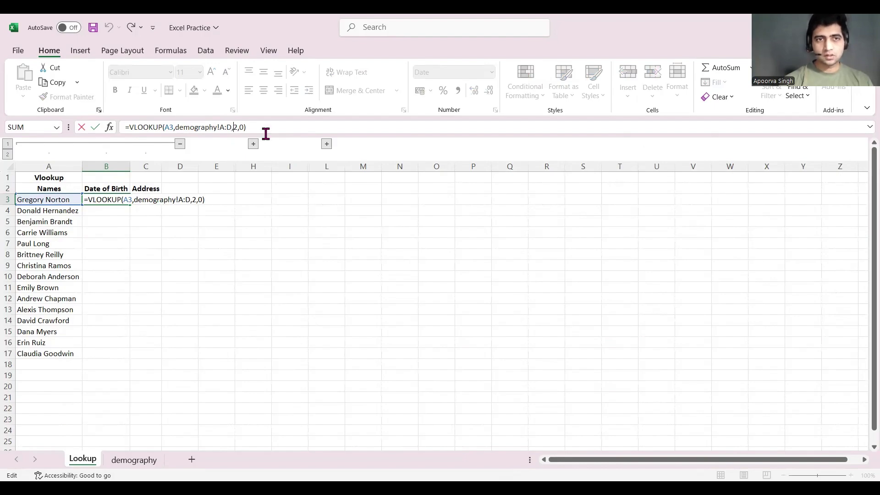
key(Delete)
key(Delete)
key(Delete)
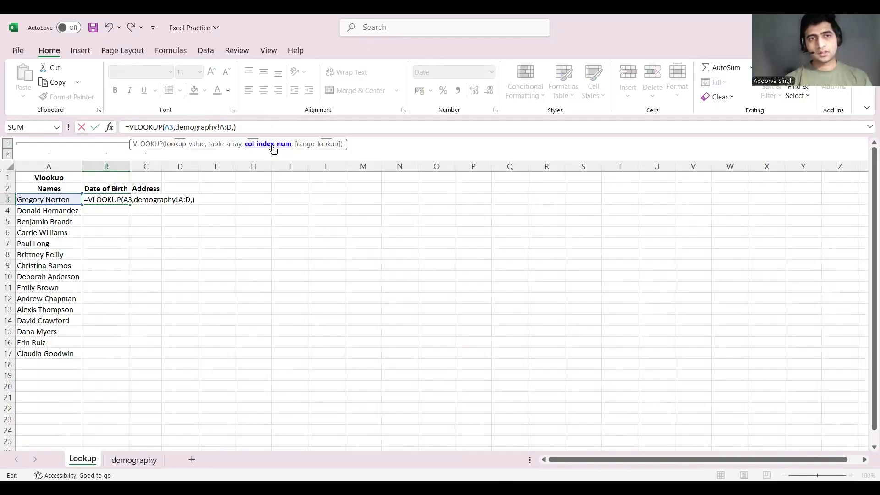
key(Escape)
Step: Compare the Lookup sheet's Date of Birth header and B3's column index argument with the date of birth column on the demography sheet
click(134, 460)
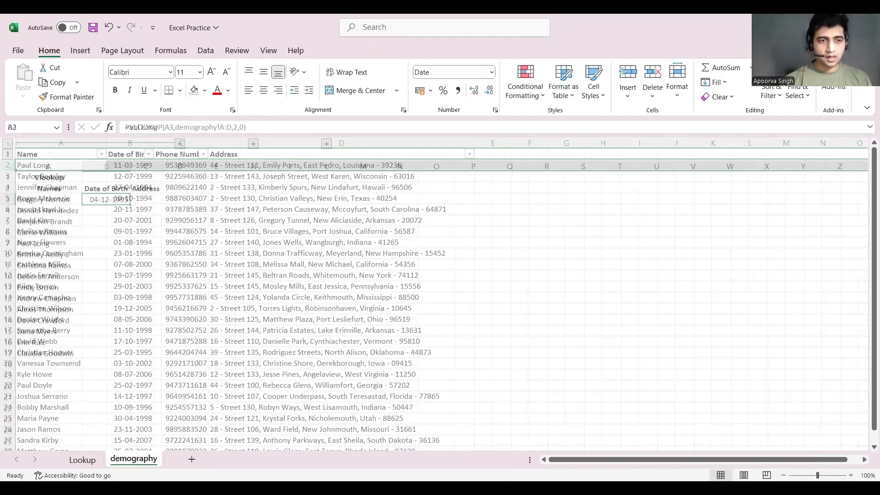
click(124, 197)
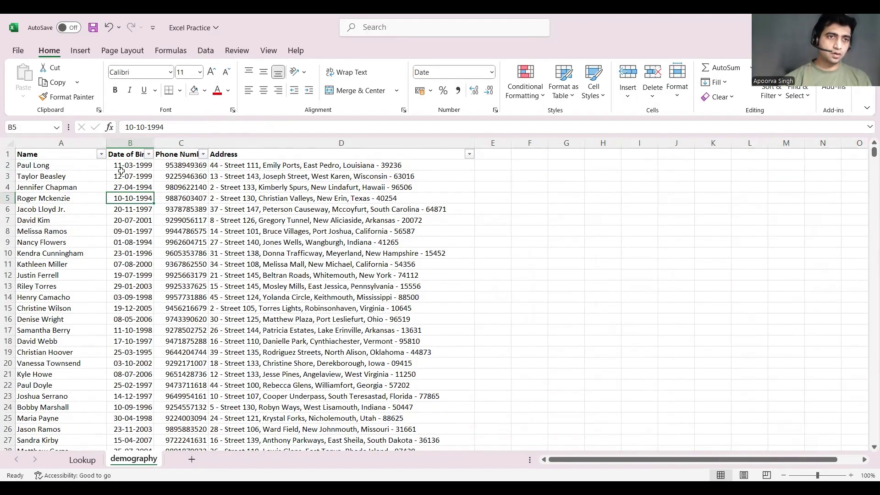
click(81, 460)
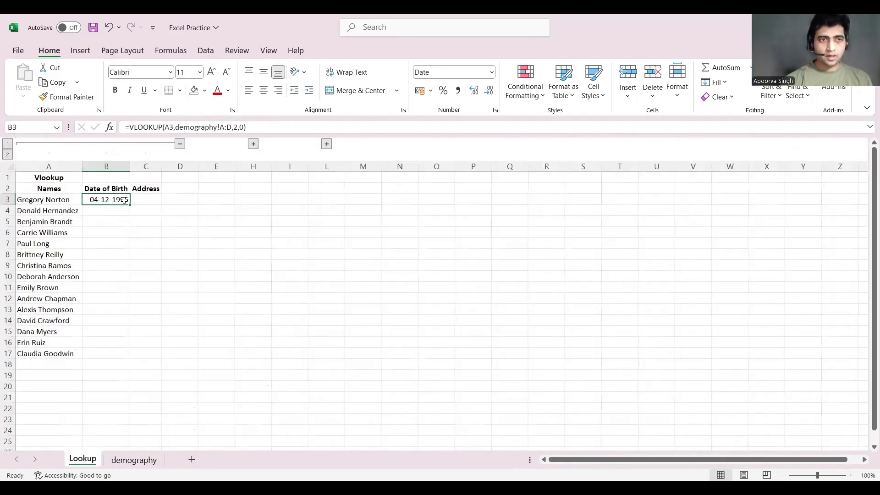
click(116, 189)
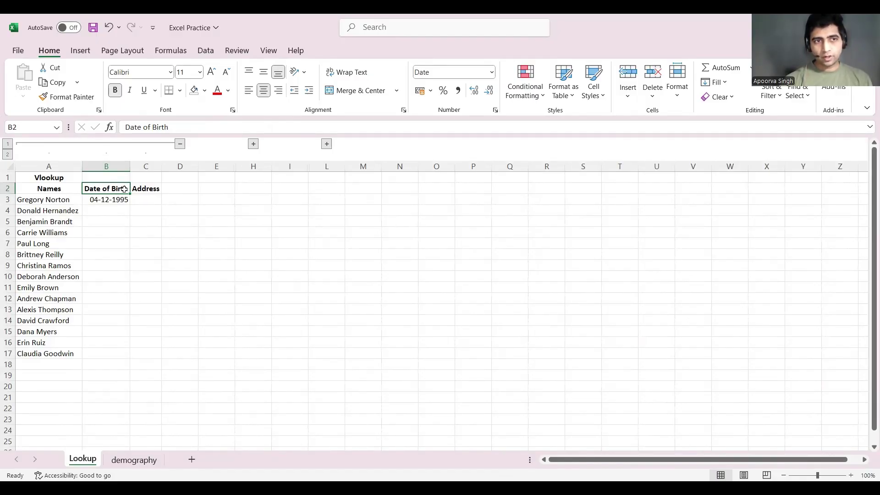
key(ctrl+Page_Down)
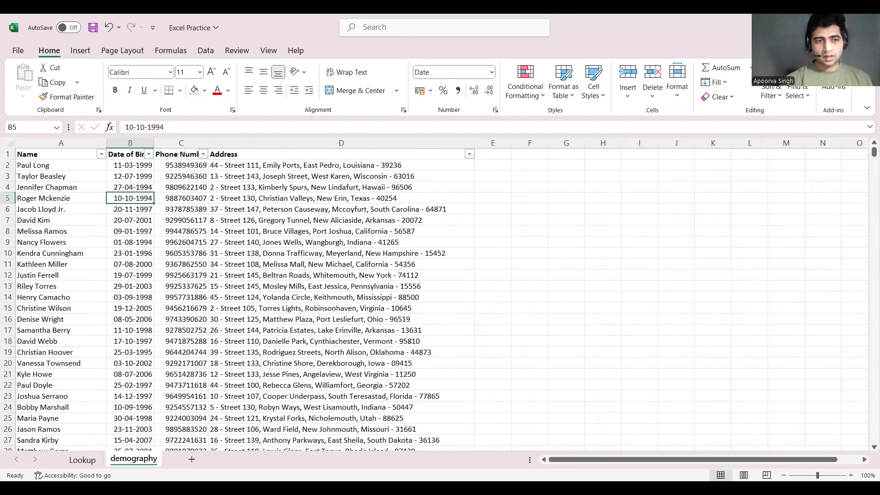
click(82, 460)
key(Down)
key(F2)
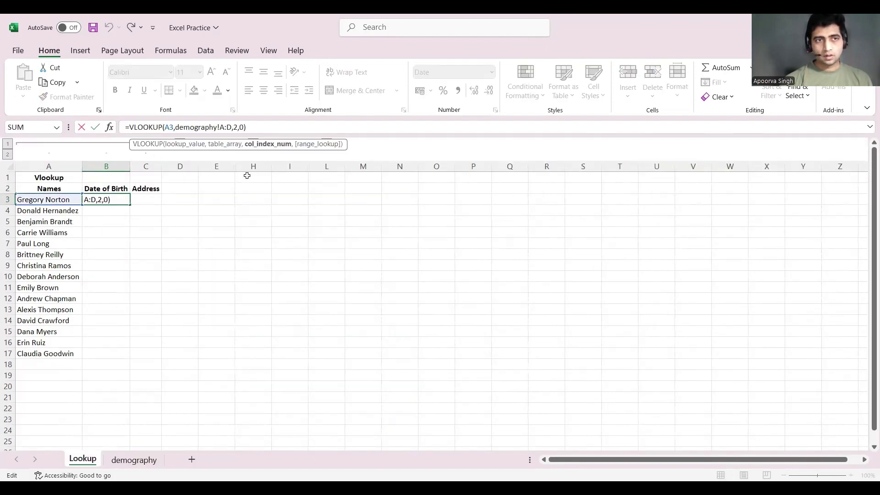
Step: Check the order of the name, date of birth, phone number and address columns on the demography sheet against the B3 formula
click(134, 460)
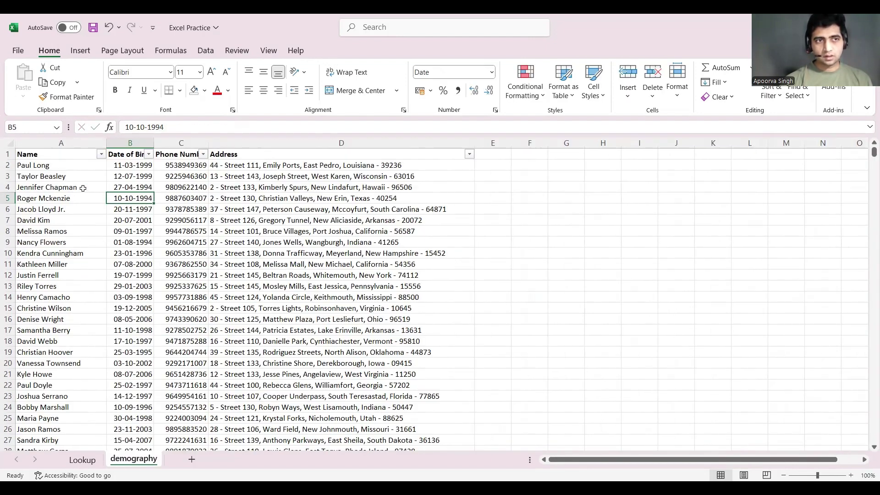
click(82, 186)
click(139, 198)
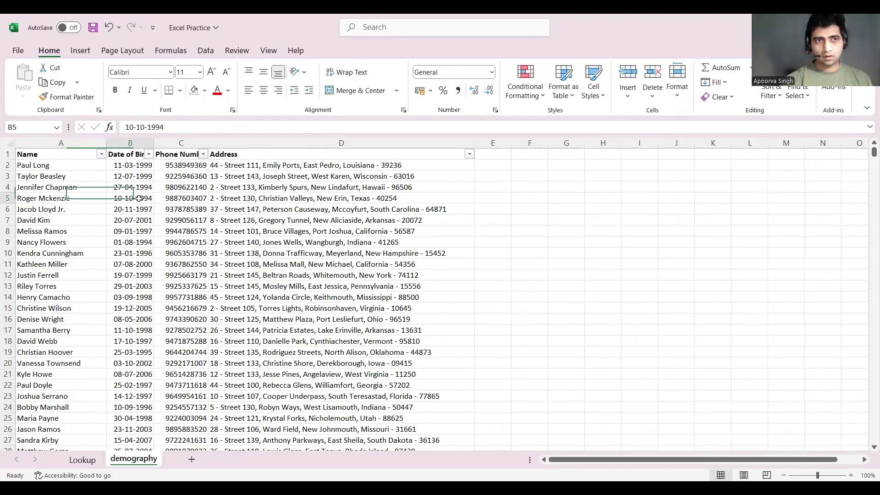
click(181, 197)
click(268, 196)
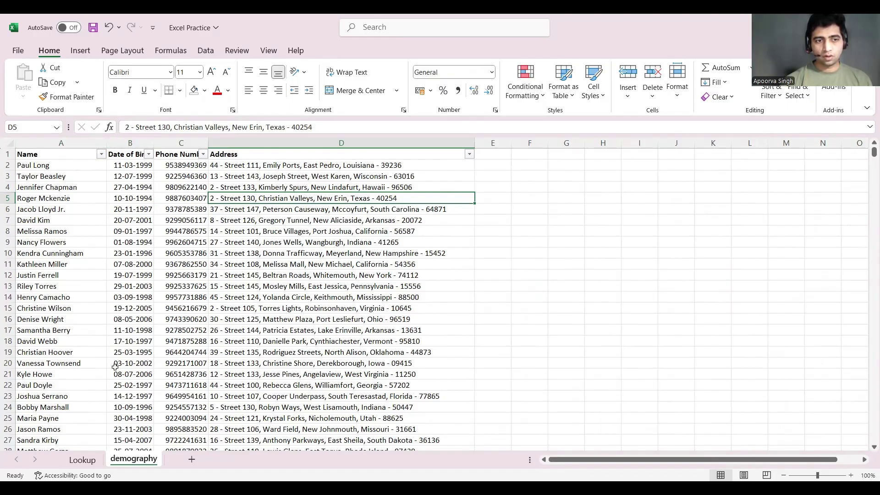
click(82, 459)
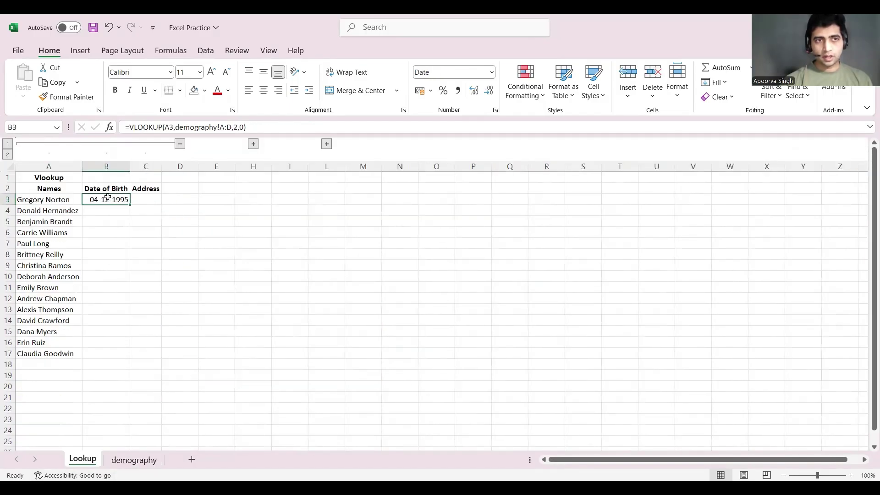
click(134, 460)
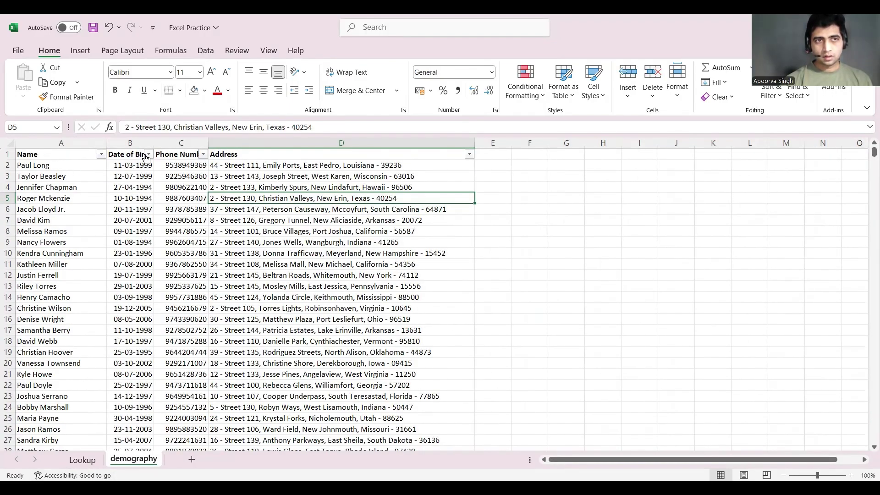
click(87, 460)
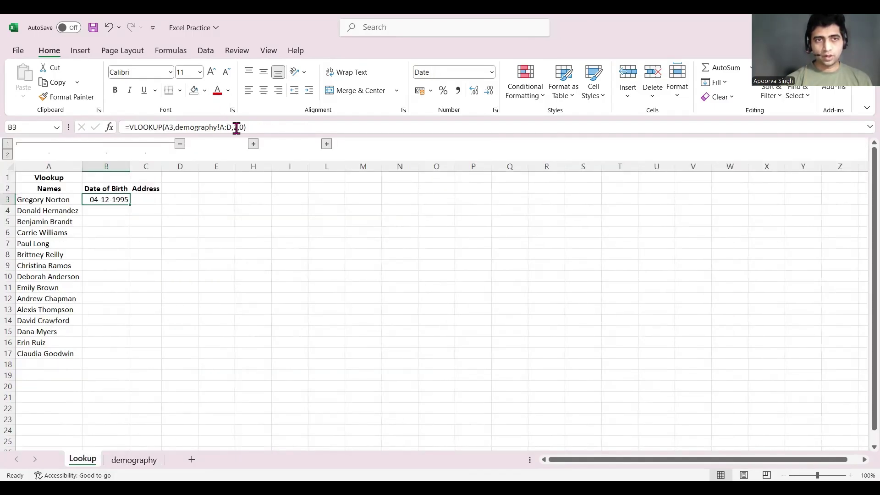
Step: Replace the range_lookup argument of the VLOOKUP formula in B3 with FALSE for an exact match
click(237, 127)
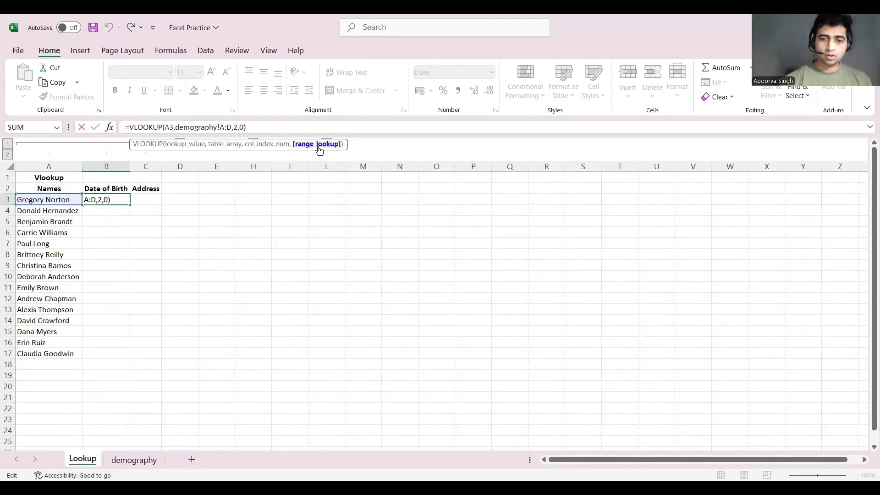
key(BackSpace)
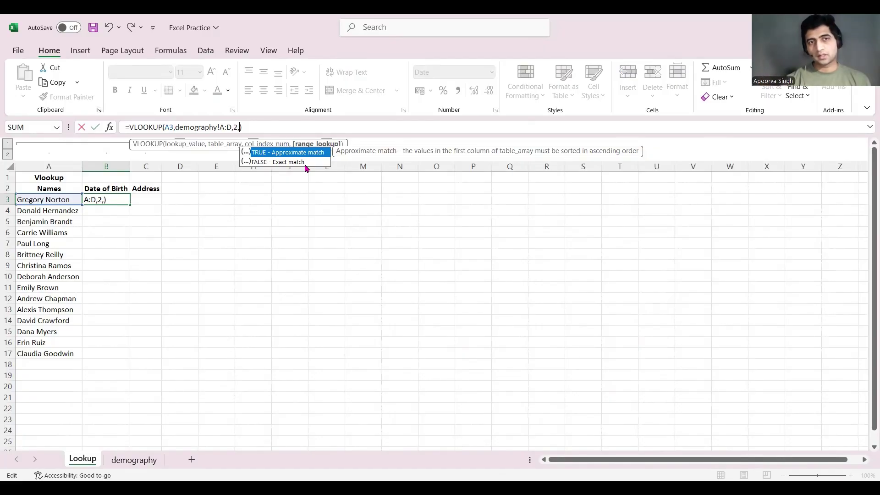
double_click(272, 162)
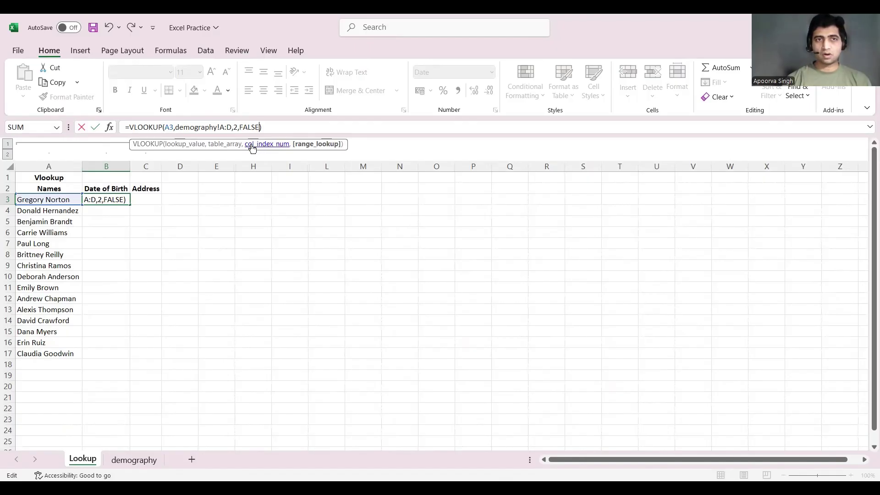
key(Return)
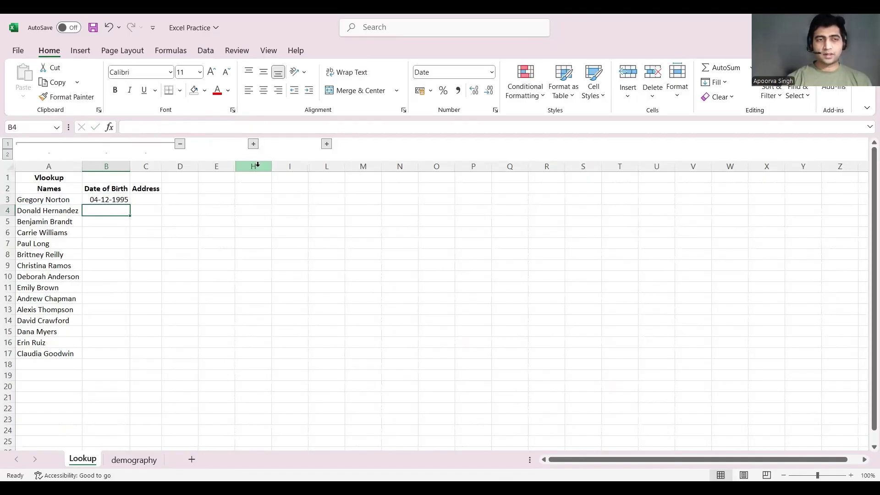
key(Up)
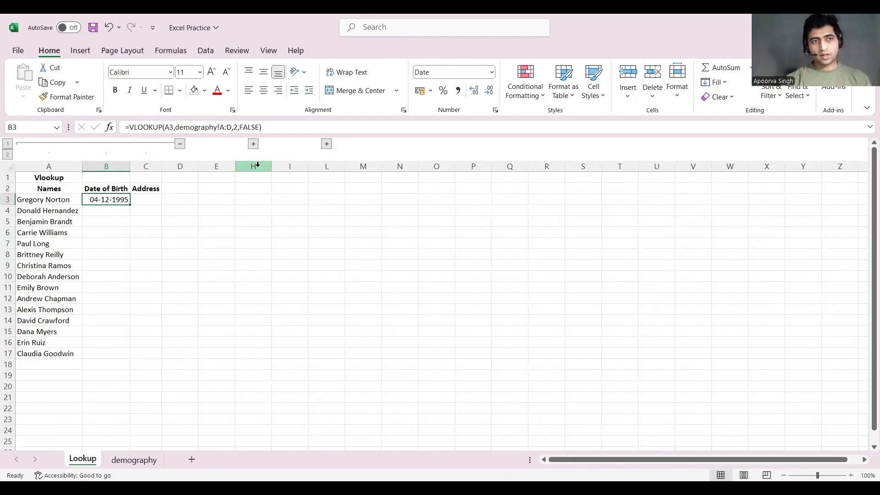
Step: Copy the VLOOKUP formula from B3 down to B17 to fill the Date of Birth column
key(ctrl+c)
key(Left)
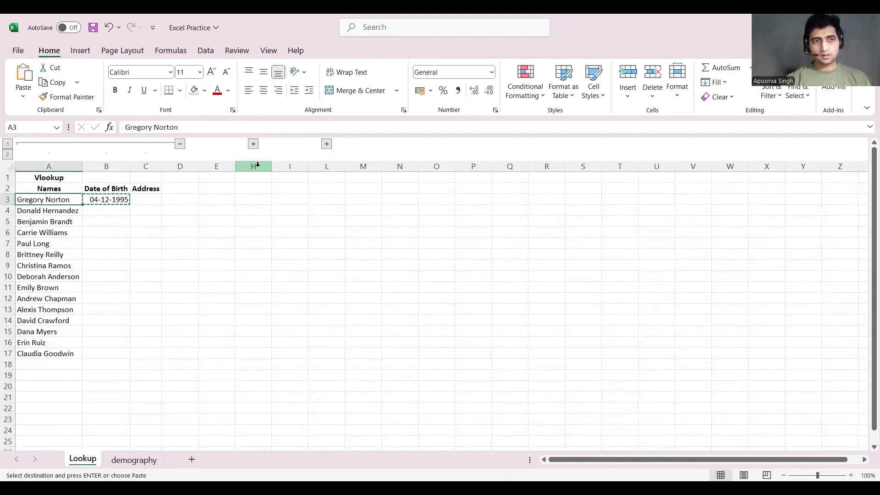
key(ctrl+Down)
key(Right)
key(ctrl+shift+Up)
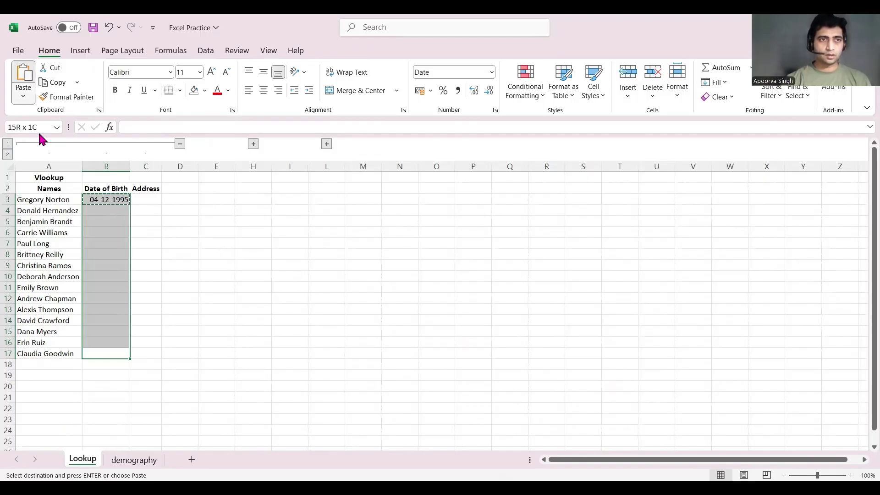
key(ctrl+v)
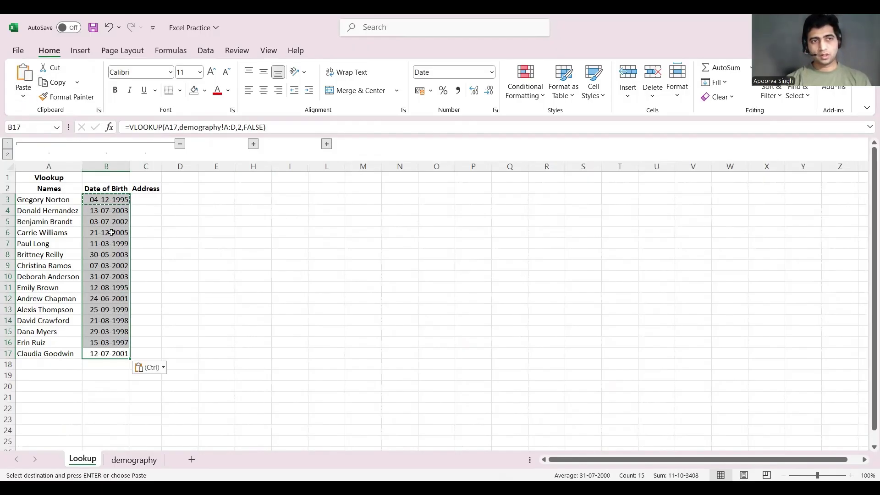
click(156, 231)
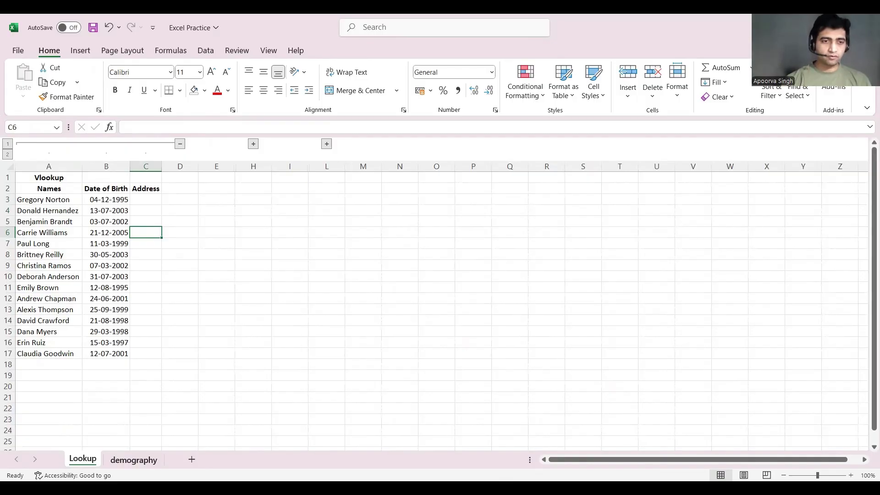
Step: Check how far the records extend on the demography sheet and return to the Lookup sheet
key(ctrl+Page_Down)
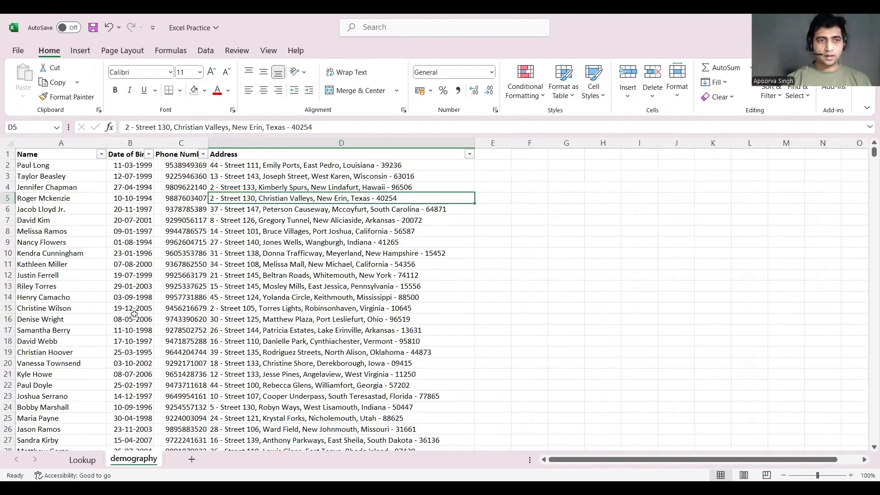
drag(134, 313, 105, 353)
key(ctrl+Down)
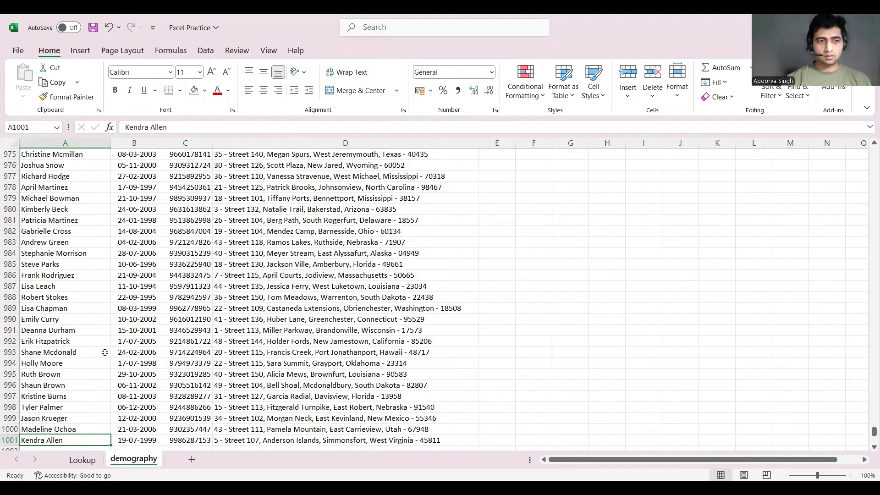
key(ctrl+Up)
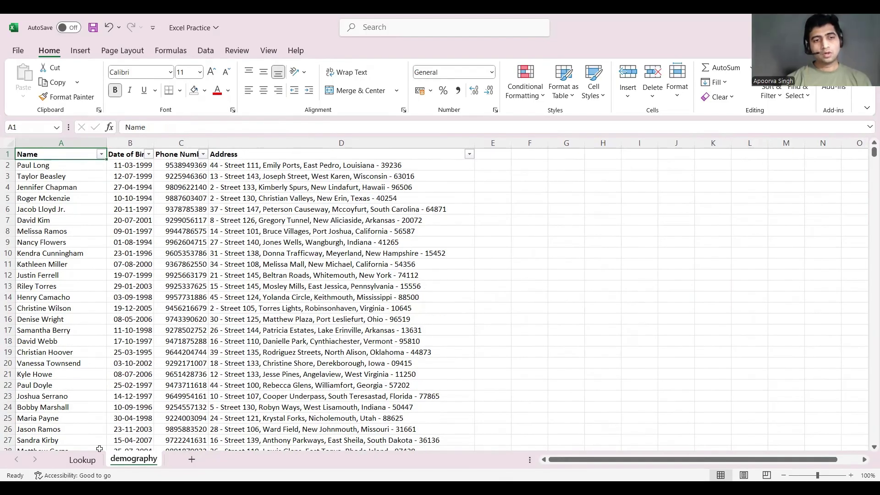
click(82, 460)
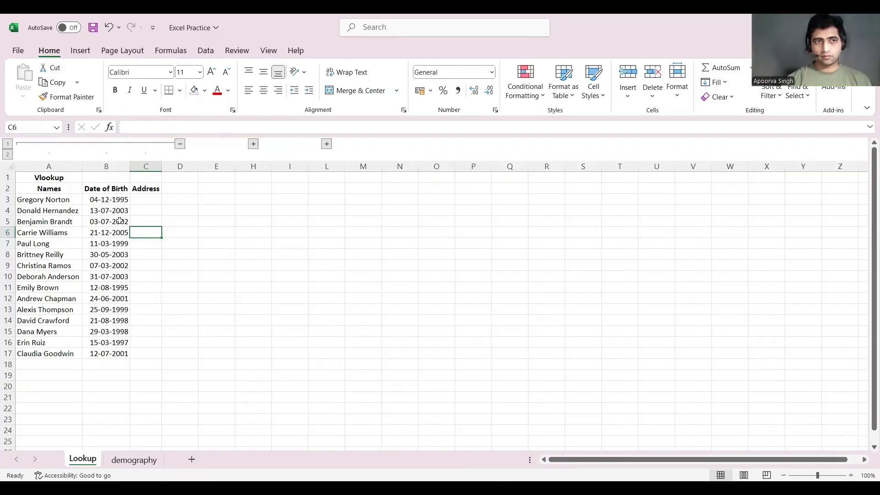
Step: Widen the Address column on the Lookup sheet and select cell C3 below its header
drag(161, 166, 277, 169)
click(199, 187)
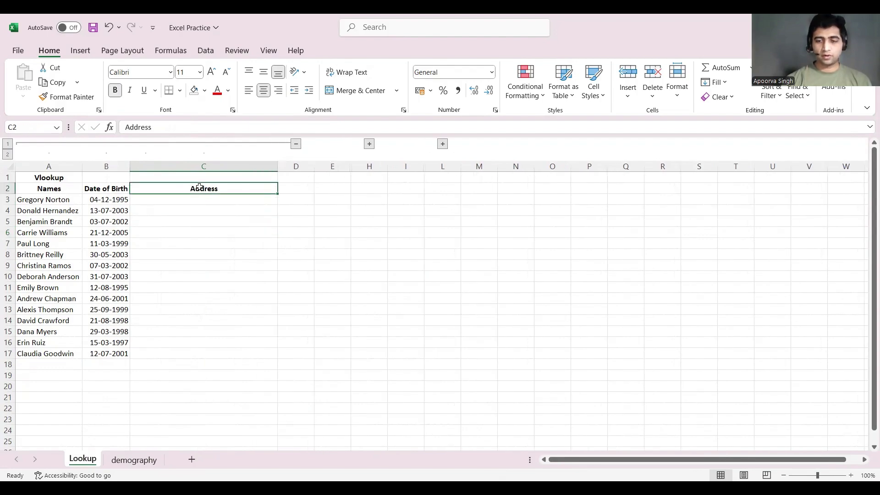
key(Down)
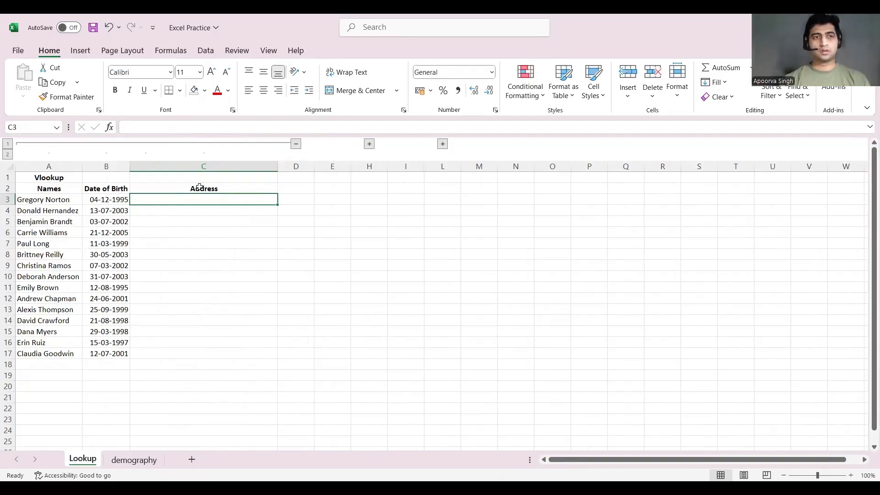
Step: Begin a VLOOKUP formula in C3 with A3 as lookup value and demography!A:D as table array
text(=)
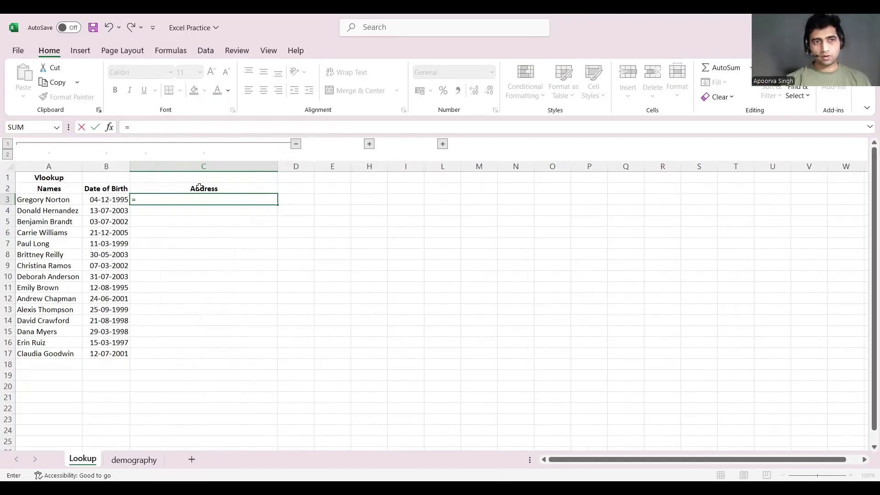
text(VLOOKUP()
key(Left)
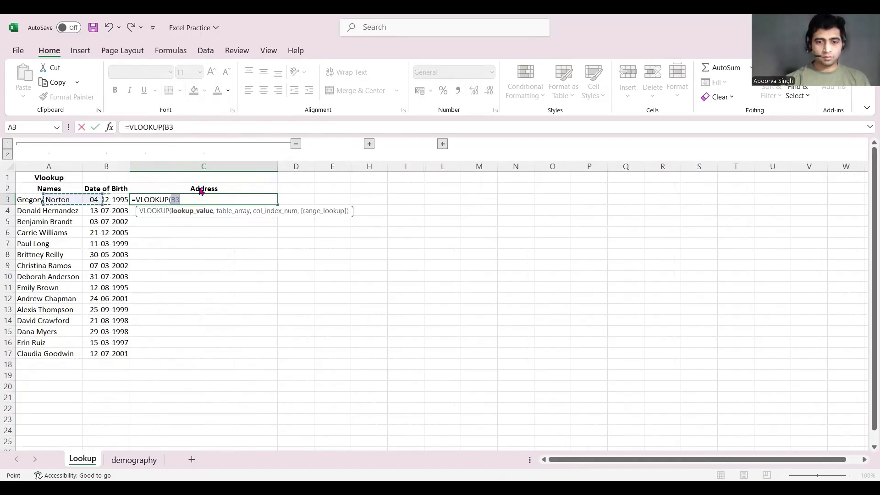
key(Left)
text(,)
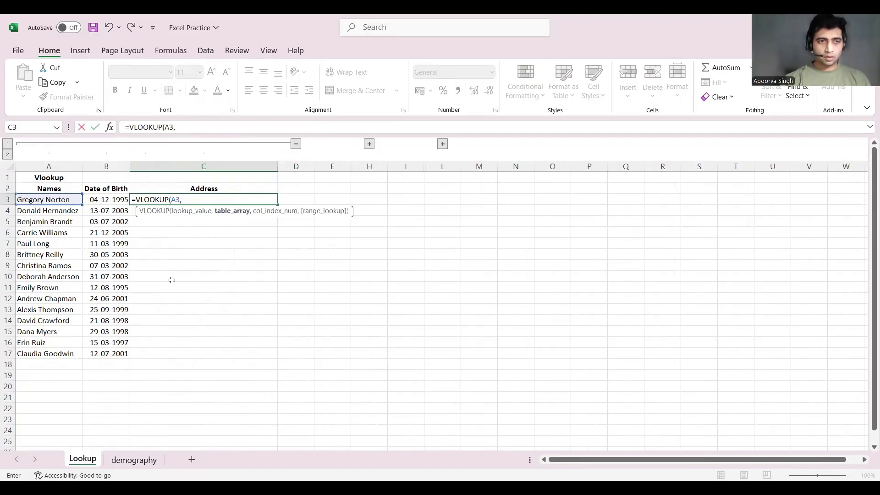
click(134, 459)
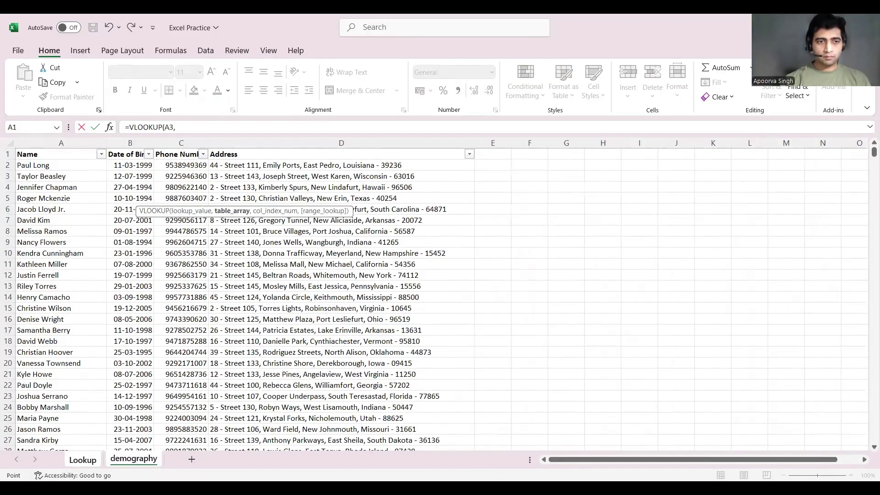
drag(77, 145, 260, 141)
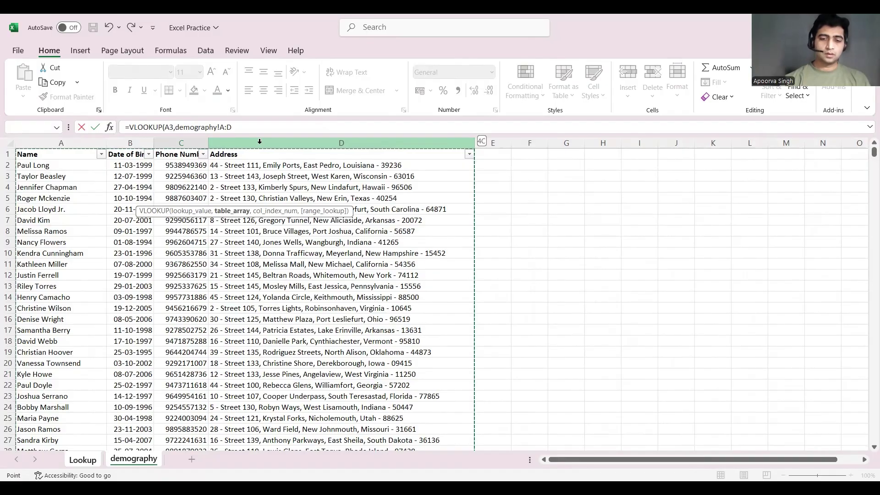
text(,)
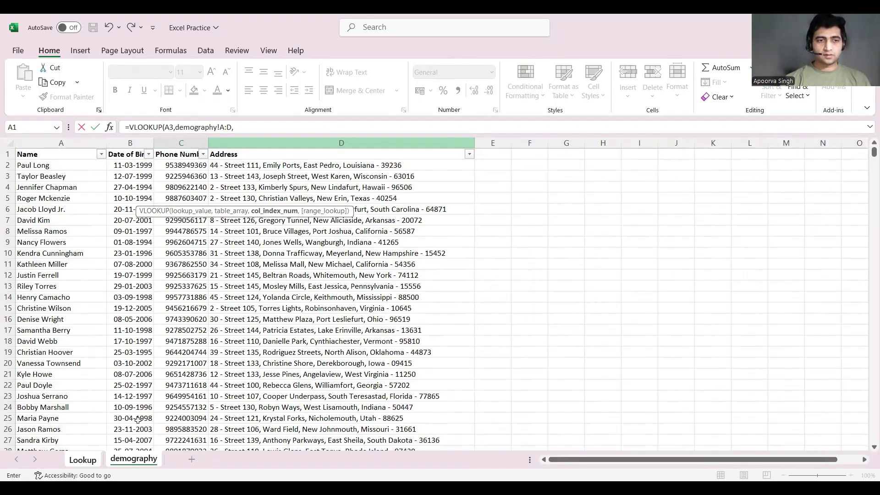
Step: Check the position of the Address column on the demography sheet for the formula's column index
click(90, 460)
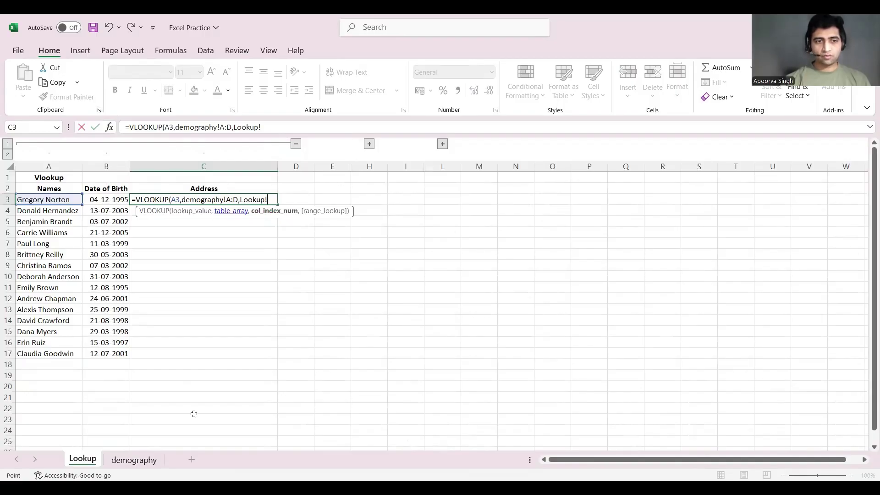
click(134, 460)
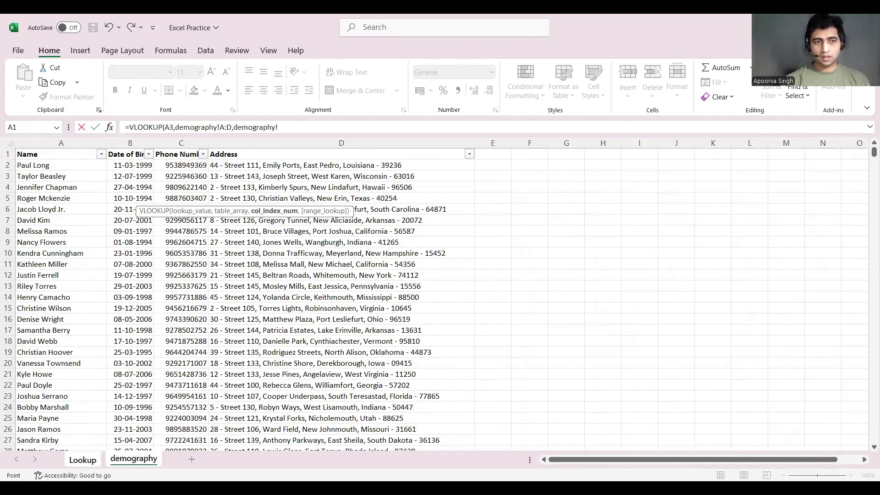
click(82, 460)
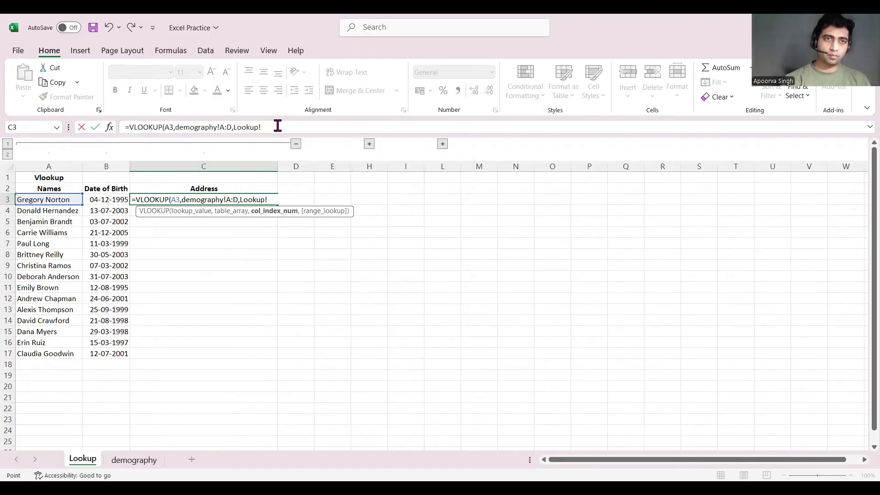
Step: Remove the stray Lookup! reference from the C3 formula and set its column index to 4
text(,4)
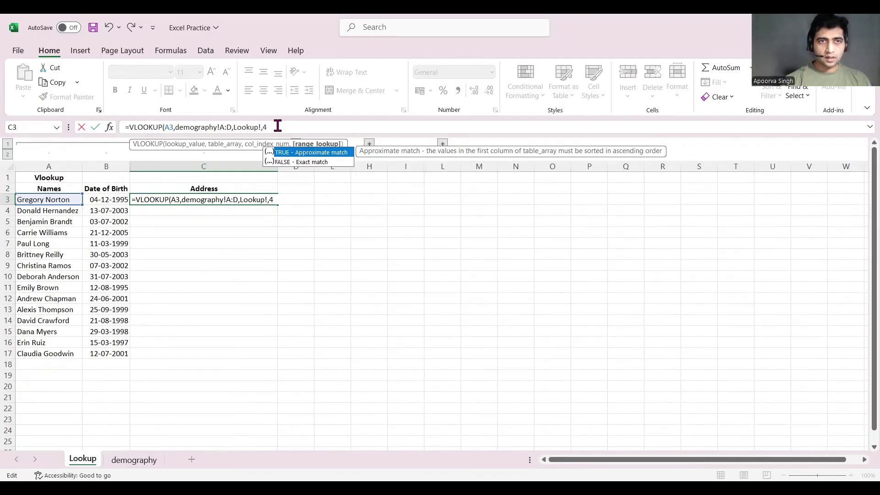
key(BackSpace)
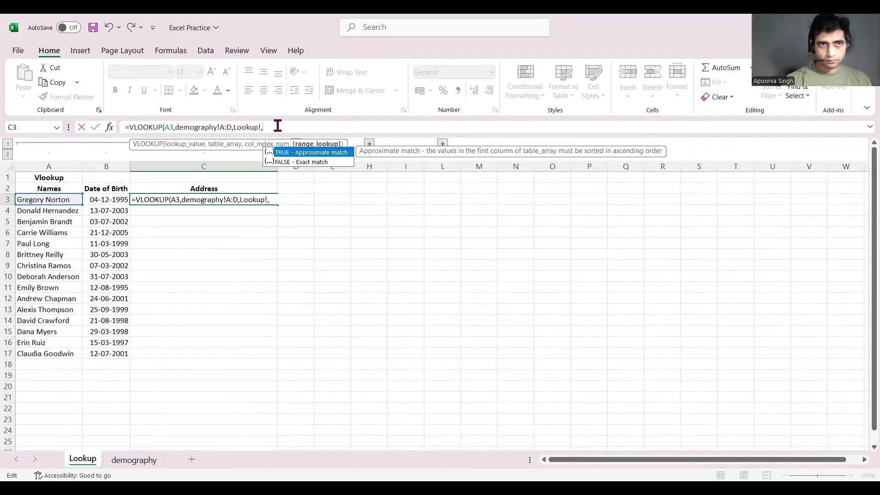
key(BackSpace)
key(BackSpace)
key(BackSpace)
key(BackSpace)
key(BackSpace)
key(BackSpace)
key(BackSpace)
key(BackSpace)
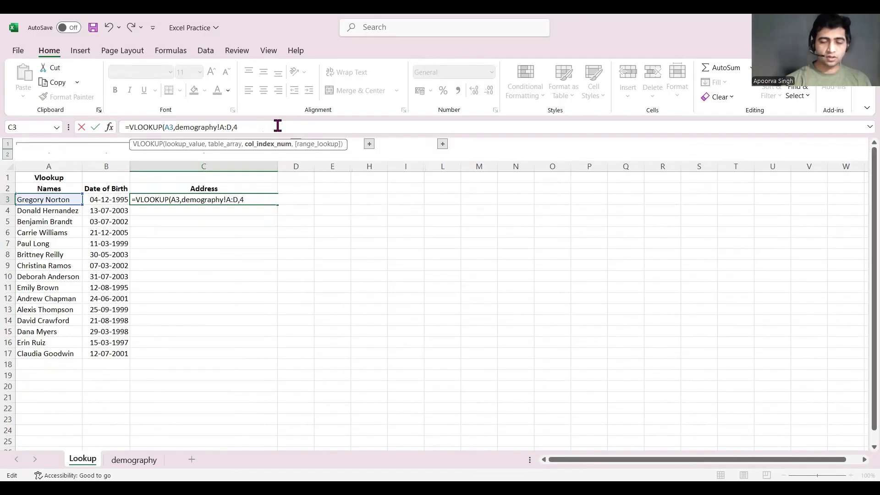
Step: Complete the C3 formula with a range_lookup of 0 for an exact match and enter it
text(,)
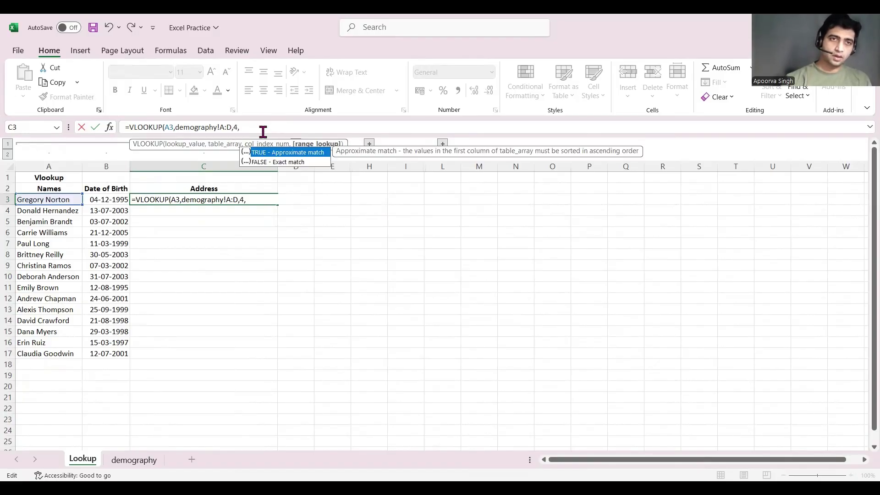
text(0))
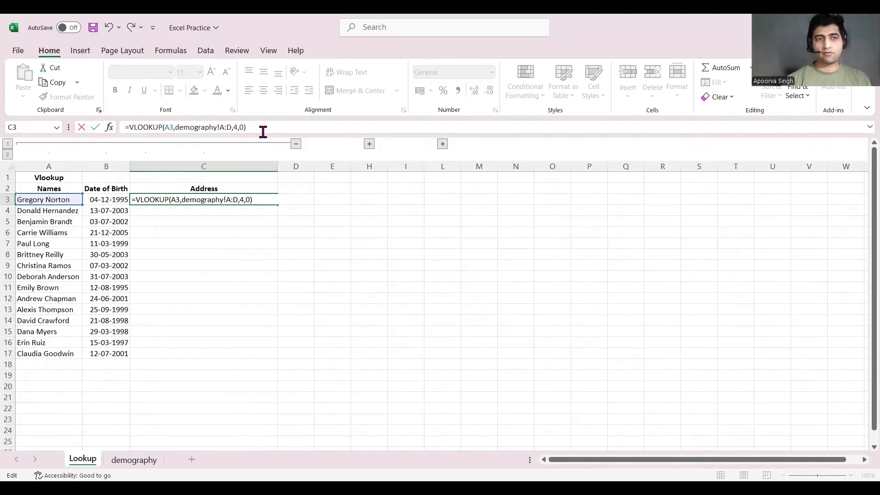
key(Return)
key(Up)
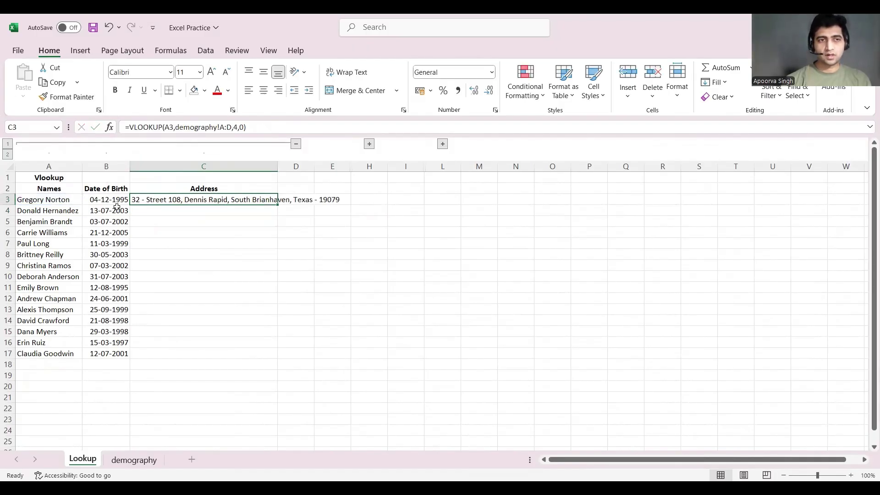
Step: Review the B3 formula and autofit column C to the retrieved address
click(115, 197)
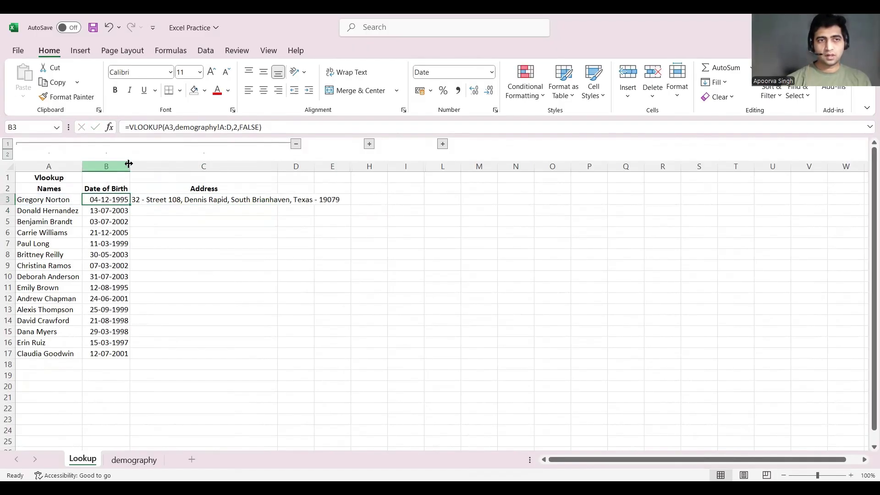
click(270, 167)
double_click(277, 166)
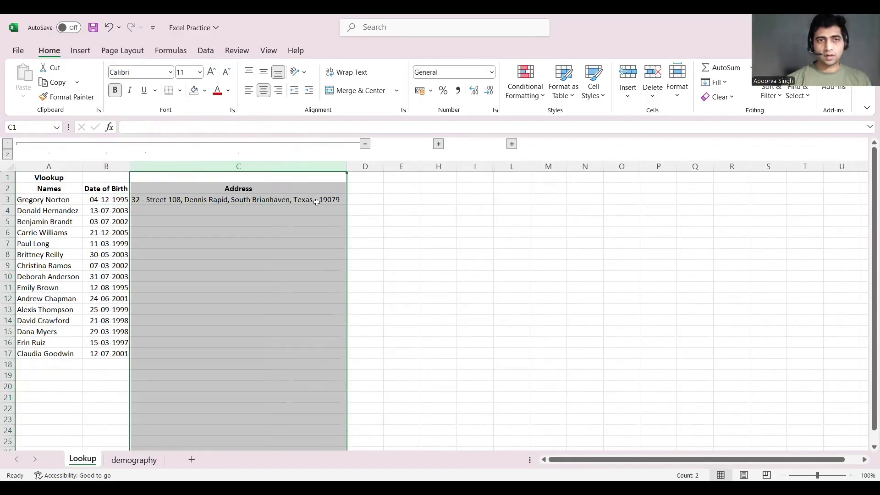
Step: Copy the VLOOKUP formula from C3 down to C17 and widen column C to fit the longest address
click(314, 199)
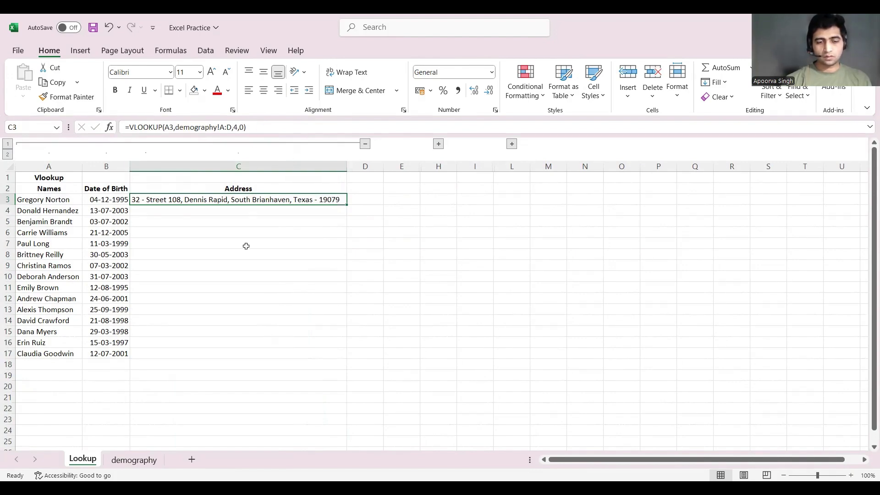
key(ctrl+c)
key(Left)
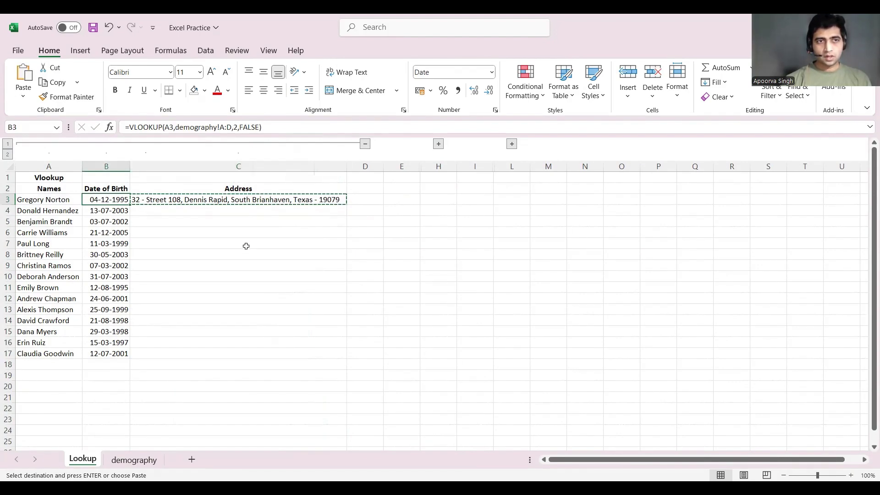
key(ctrl+Down)
key(Right)
key(ctrl+shift+Up)
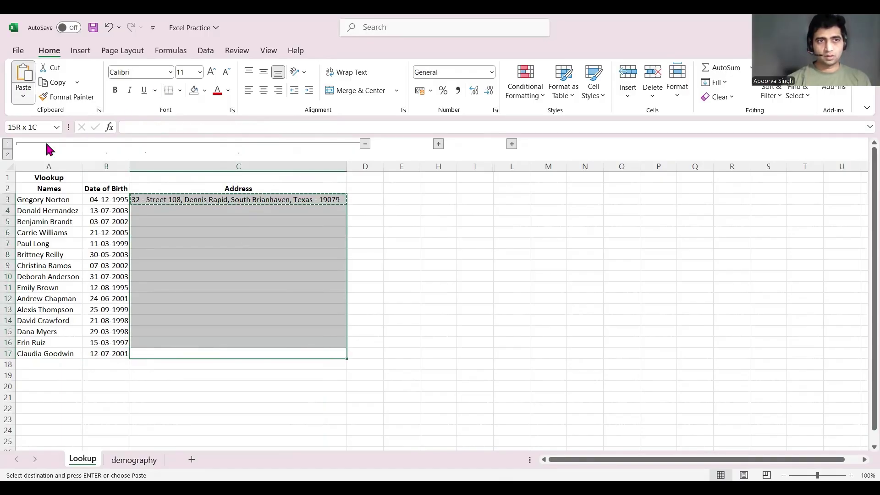
key(ctrl+v)
click(276, 276)
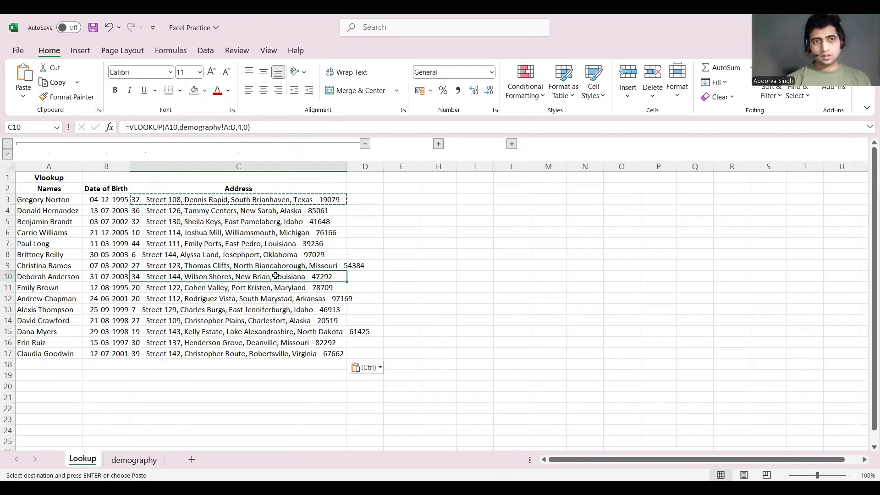
key(Escape)
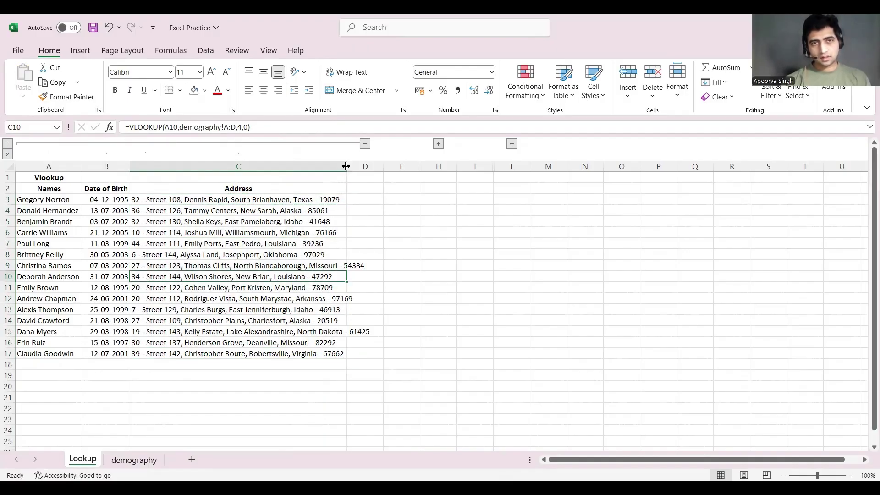
drag(346, 167, 374, 167)
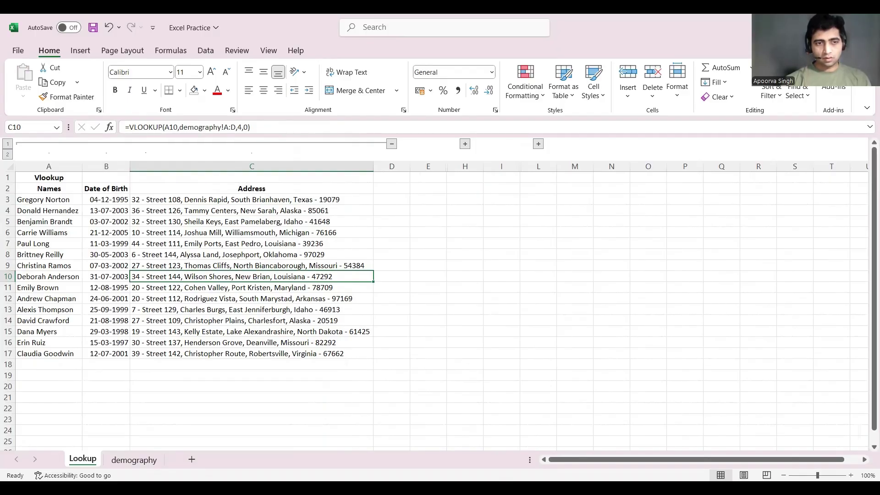
Step: Copy the four names in cells A81:A84 of the demography sheet
key(ctrl+Page_Down)
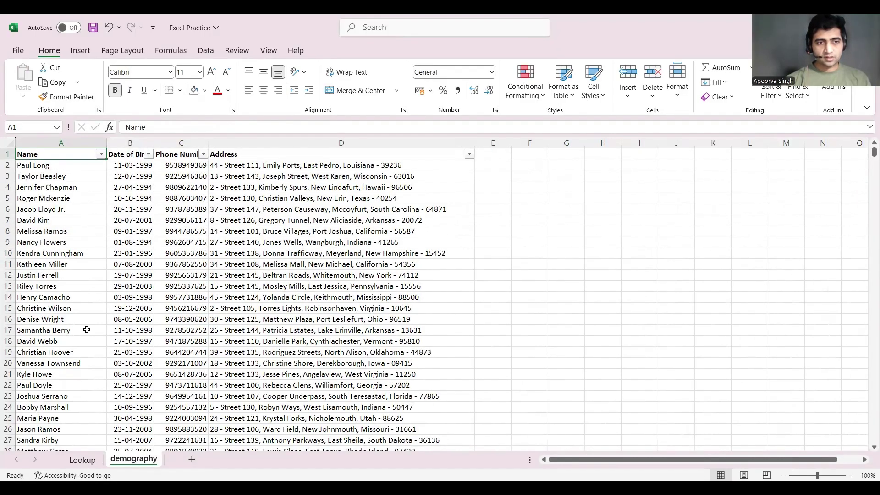
scroll(87, 329, down, 4)
scroll(87, 329, down, 14)
scroll(64, 345, down, 3)
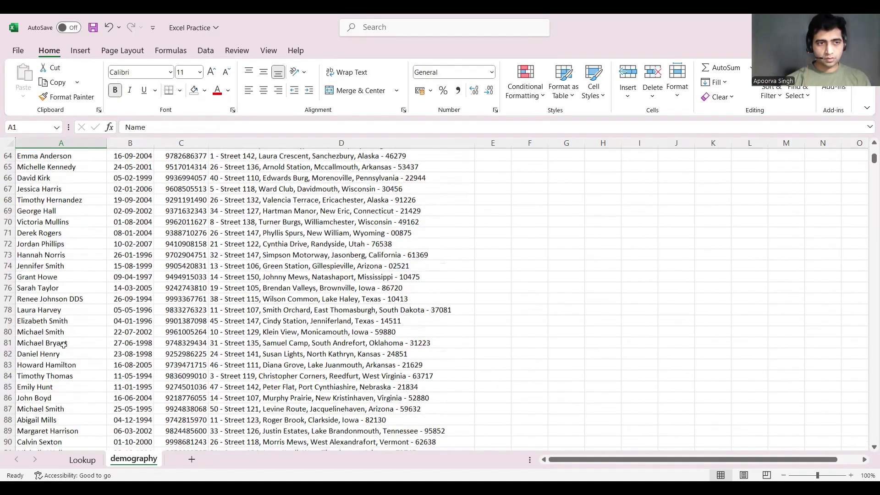
drag(63, 343, 59, 377)
key(ctrl+c)
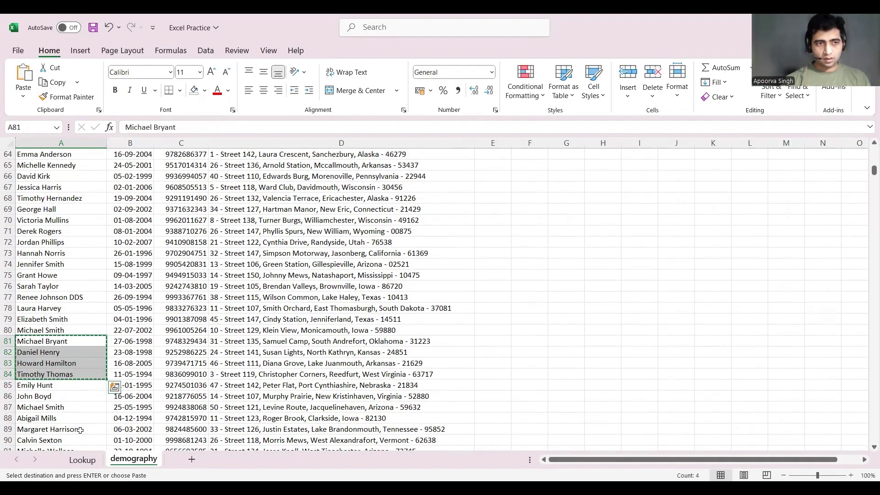
Step: Clear the last four names, in cells A14:A17, from the Lookup sheet
key(ctrl+Page_Up)
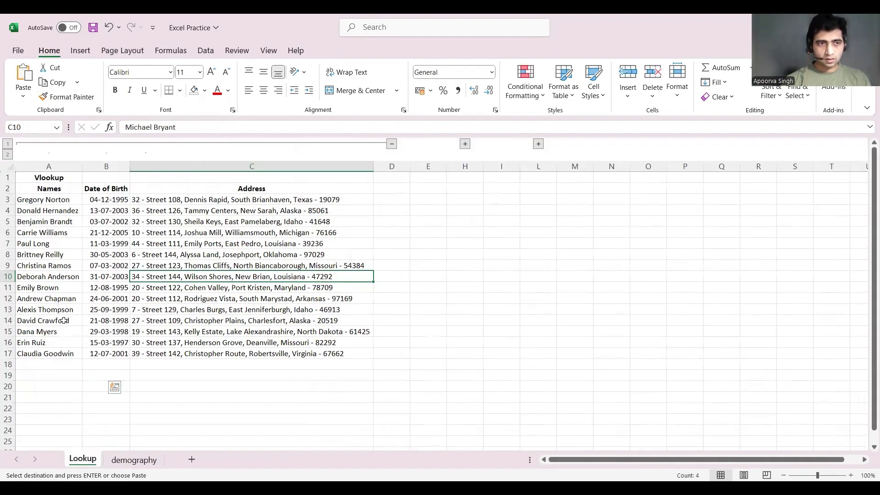
drag(64, 321, 59, 351)
key(Return)
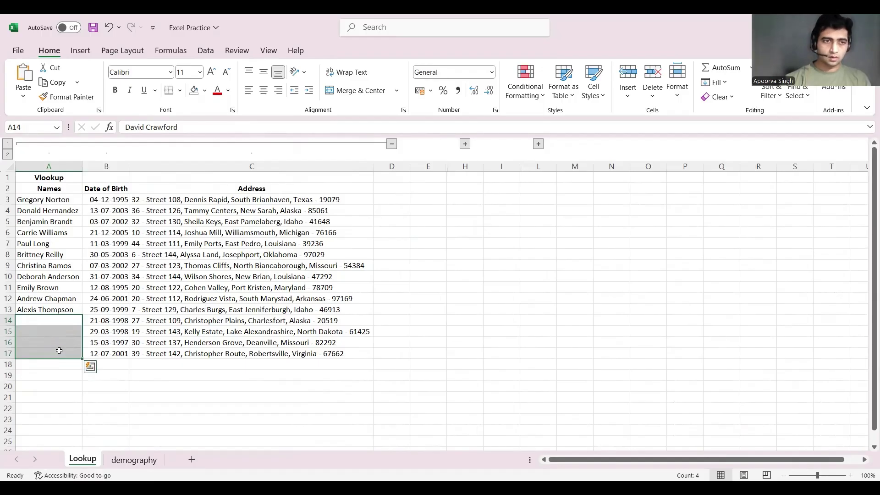
Step: Copy the four names in A146:A149 of the demography sheet and paste them into the Lookup sheet starting at A14
click(139, 460)
scroll(53, 368, down, 20)
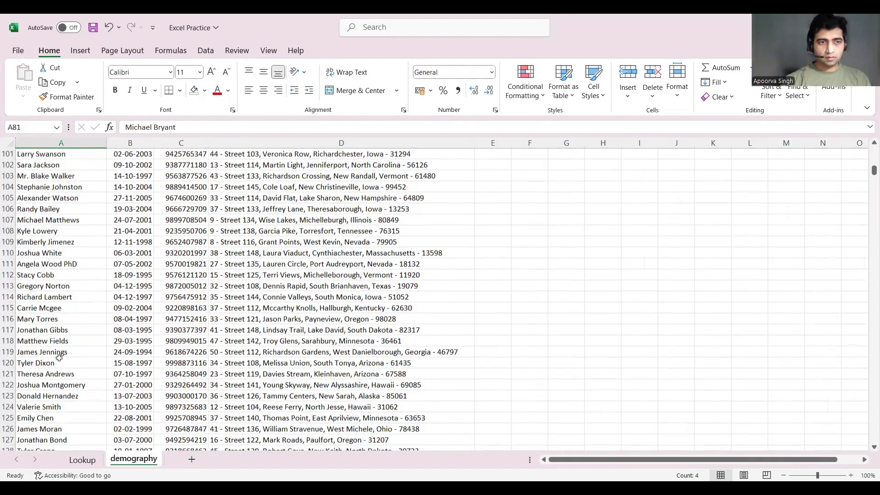
drag(58, 352, 57, 386)
key(ctrl+c)
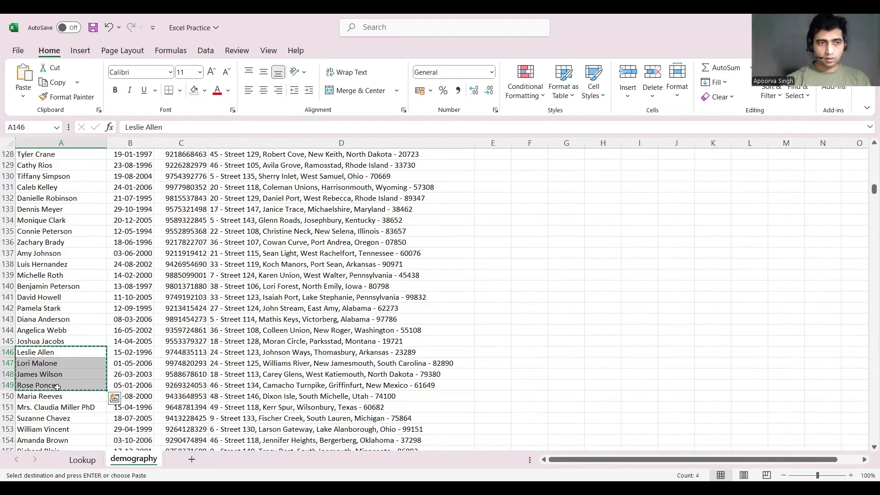
click(82, 460)
drag(57, 321, 54, 320)
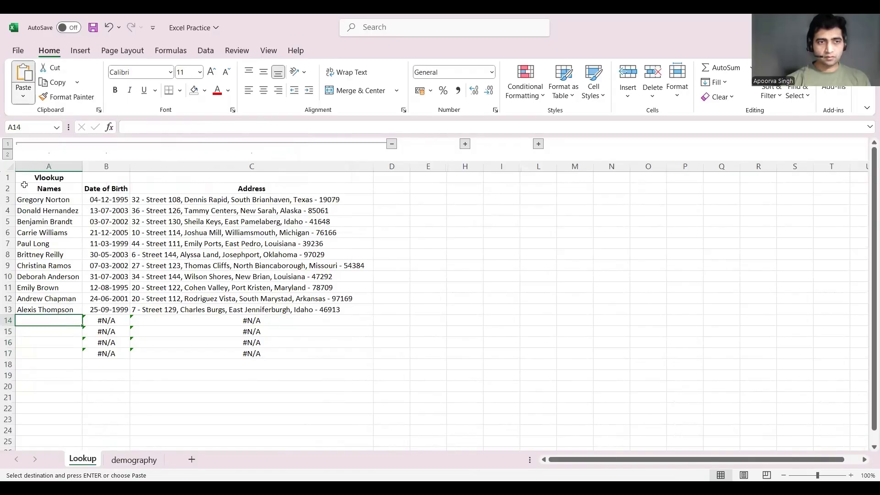
key(ctrl+v)
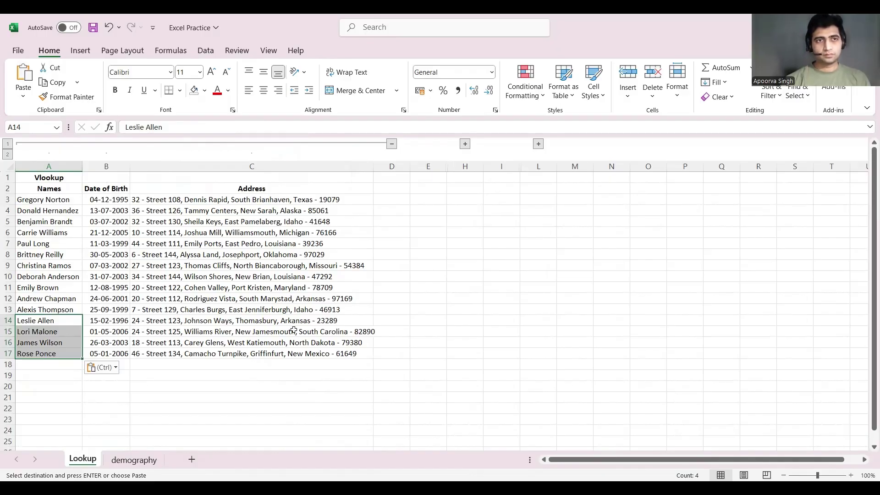
Step: Check the VLOOKUP formulas in B14 and C14 for the first newly pasted name
click(111, 323)
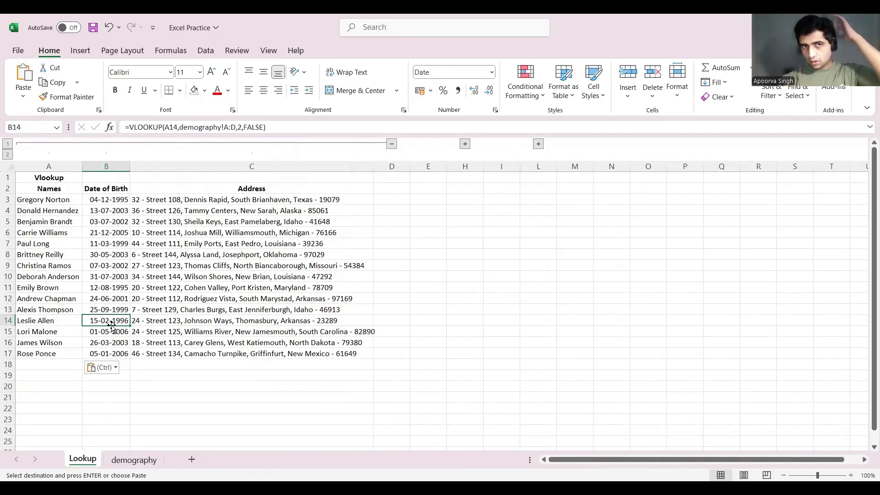
key(Right)
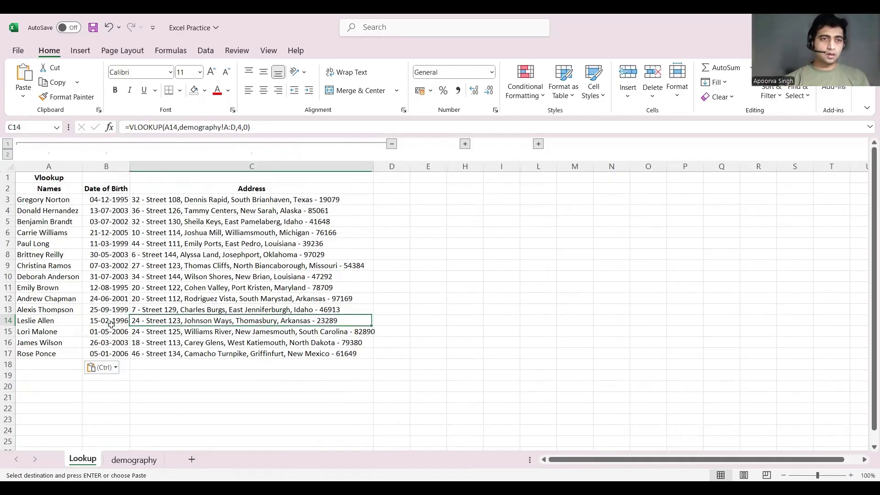
key(Left)
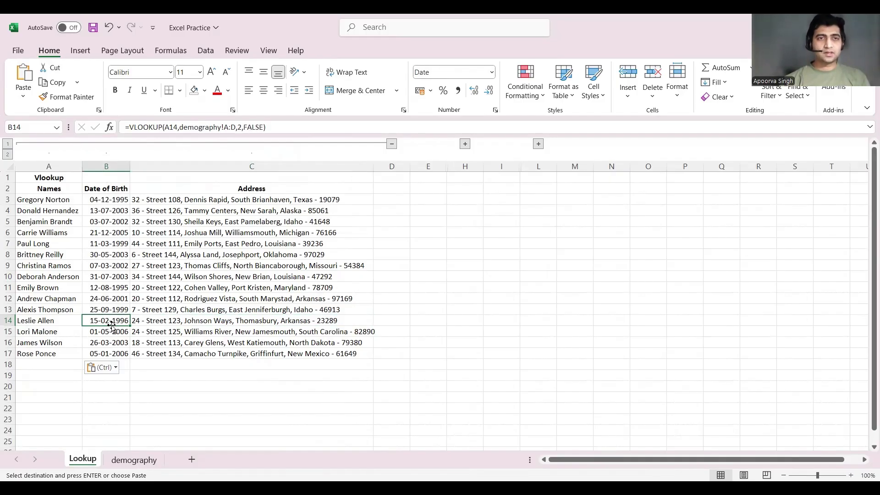